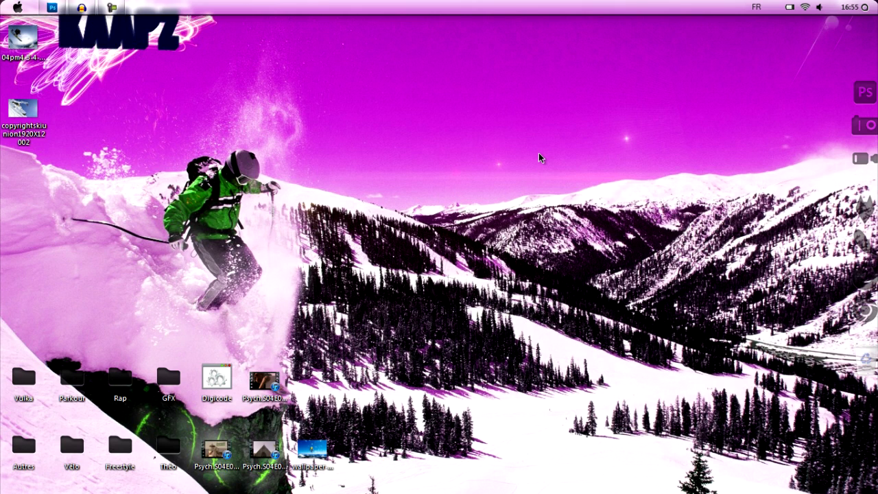
Step: Switch to Photoshop and add a Curves adjustment layer above the ski photo's background layer
{"action": "left_click", "coordinate": [52, 9]}
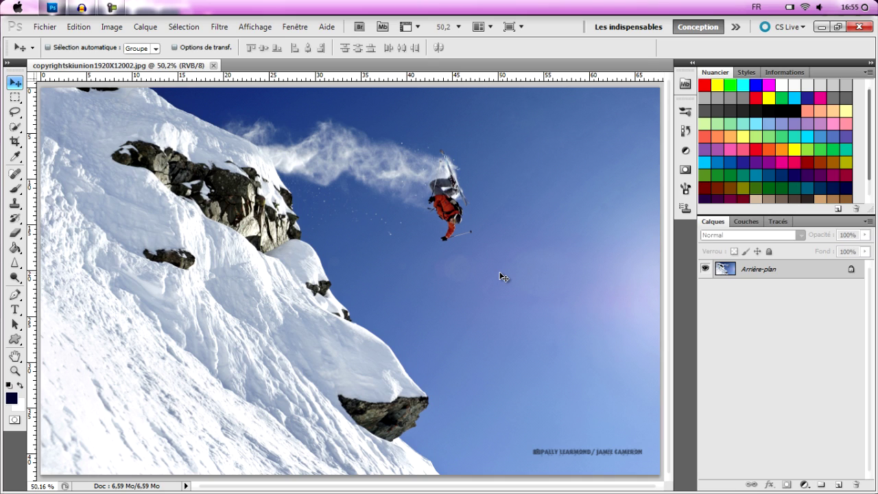
{"action": "left_click", "coordinate": [805, 485]}
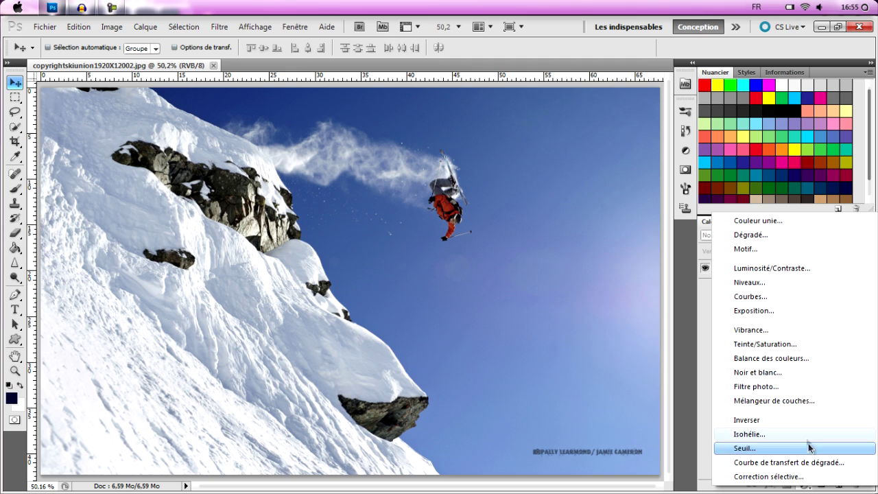
{"action": "left_click", "coordinate": [765, 296]}
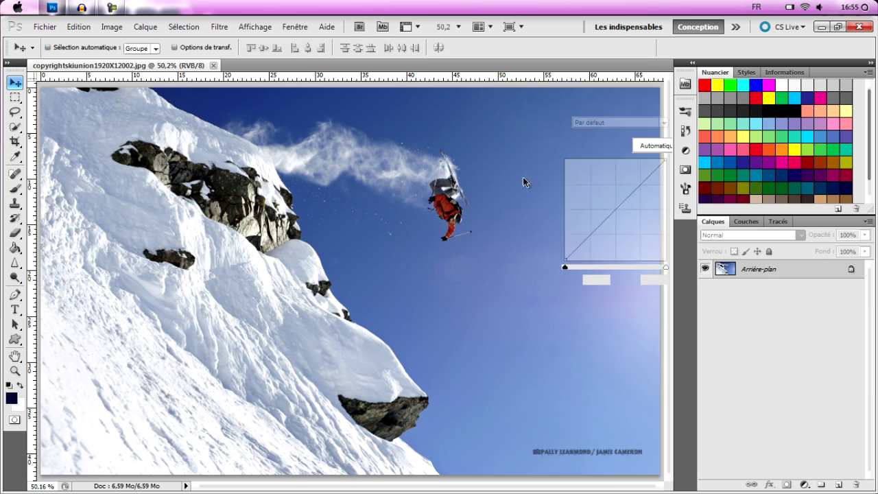
Step: Shape the red channel of the Curves adjustment into an S-curve, with input 163 to output 188 and input 69 to output 50
{"action": "left_click", "coordinate": [623, 146]}
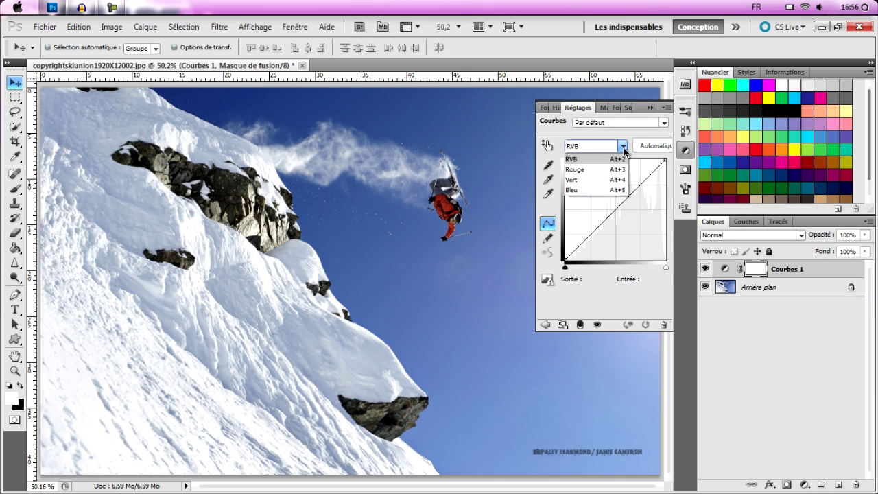
{"action": "left_click", "coordinate": [621, 170]}
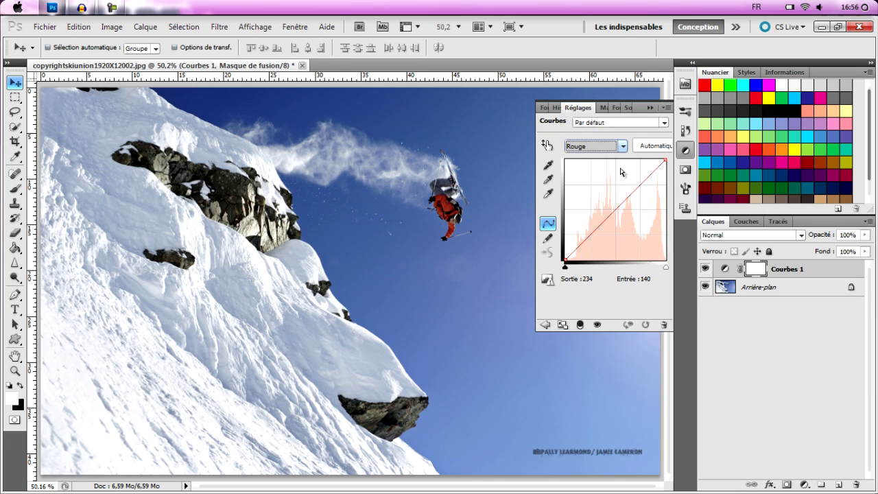
{"action": "left_click", "coordinate": [632, 190]}
{"action": "left_click_drag", "start_coordinate": [632, 190], "coordinate": [630, 186]}
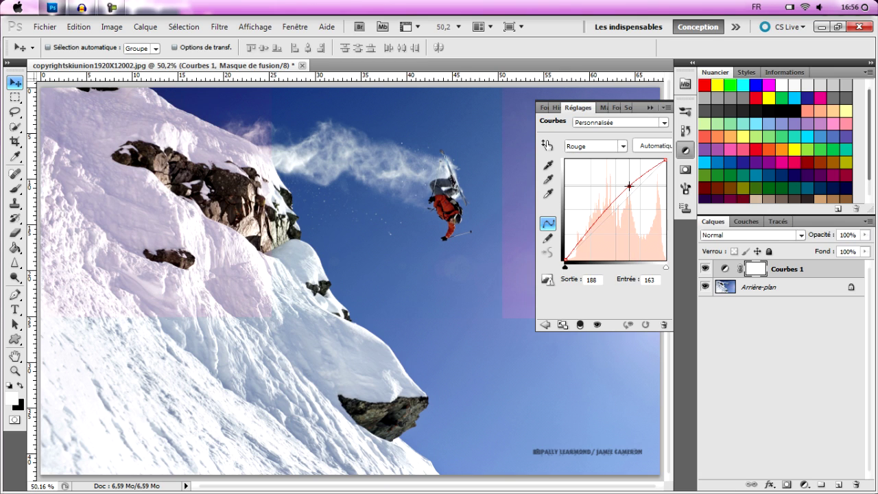
{"action": "left_click_drag", "start_coordinate": [588, 232], "coordinate": [593, 240]}
Step: Shape the green channel into a gentle S-curve, with input 163 to output 180 and input 75 to output 57
{"action": "left_click", "coordinate": [622, 145]}
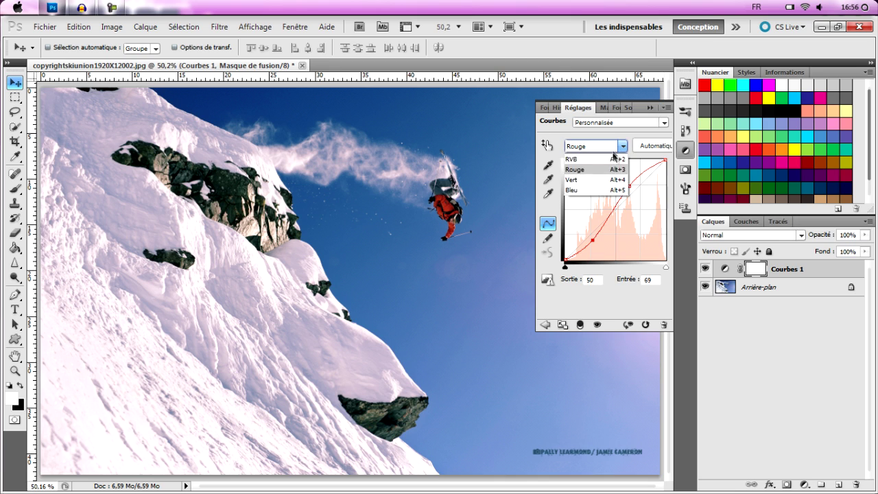
{"action": "left_click", "coordinate": [621, 181]}
{"action": "left_click_drag", "start_coordinate": [630, 195], "coordinate": [630, 189]}
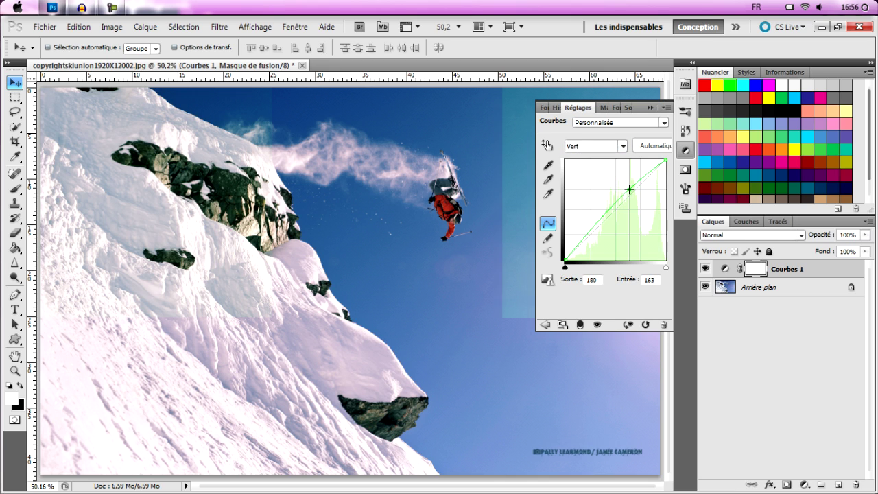
{"action": "left_click_drag", "start_coordinate": [589, 232], "coordinate": [595, 237]}
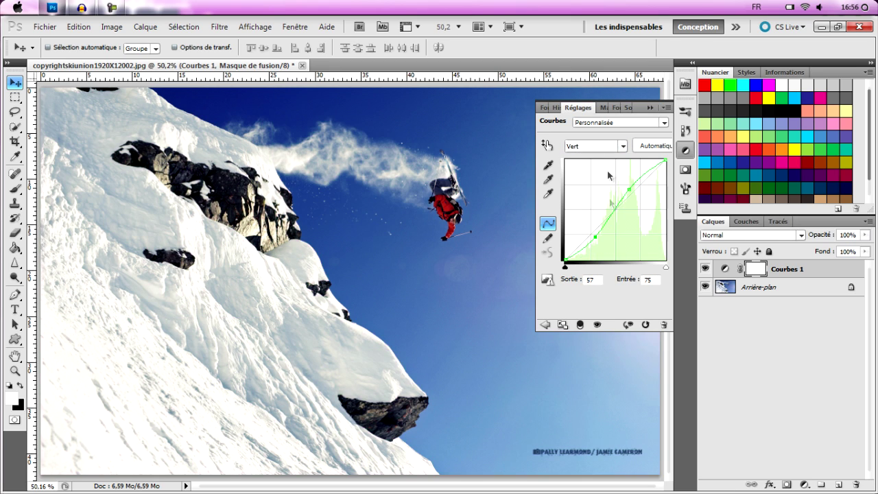
Step: Shape the blue channel into an S-curve, with input 85 to output 56 and input 164 to output 191, and close the adjustment settings
{"action": "left_click", "coordinate": [608, 146]}
{"action": "left_click", "coordinate": [594, 190]}
{"action": "left_click_drag", "start_coordinate": [618, 208], "coordinate": [619, 201]}
{"action": "left_click_drag", "start_coordinate": [593, 229], "coordinate": [600, 238]}
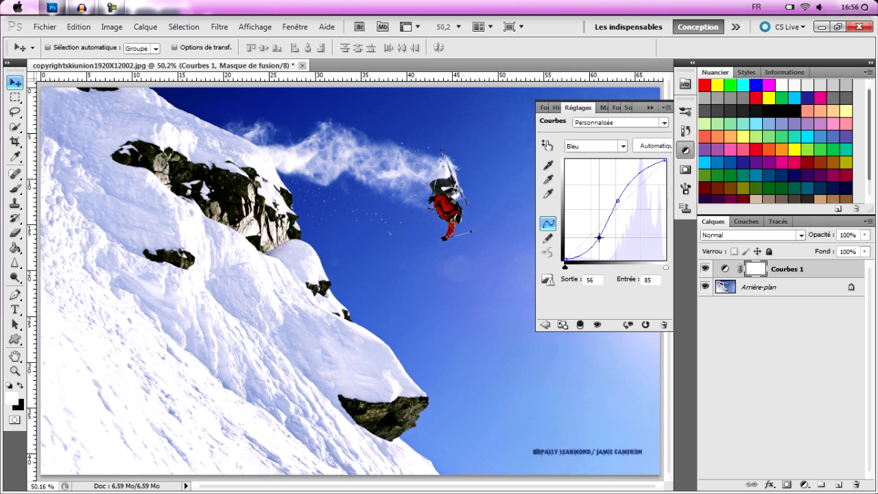
{"action": "left_click", "coordinate": [618, 200]}
{"action": "left_click_drag", "start_coordinate": [618, 200], "coordinate": [630, 184]}
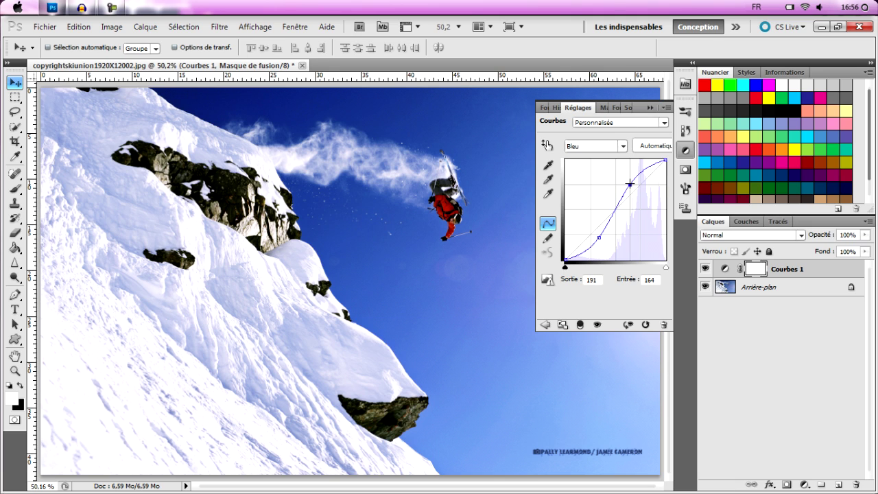
{"action": "left_click", "coordinate": [650, 108]}
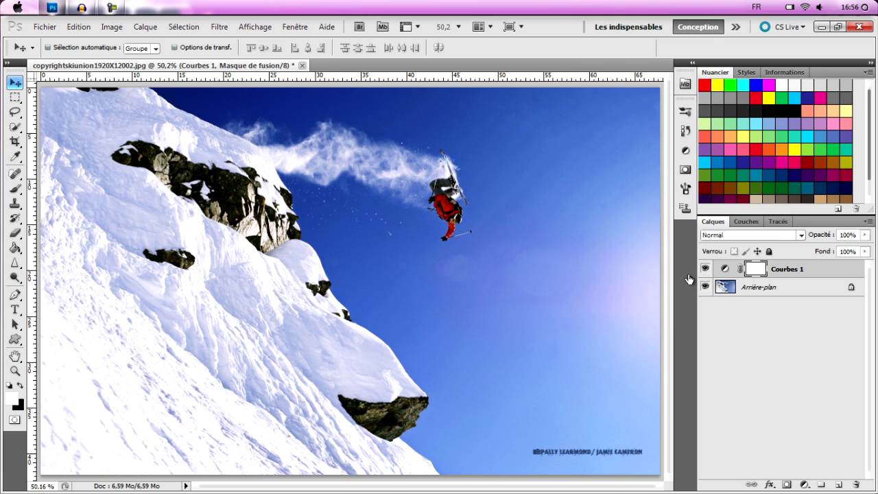
Step: Compare the photo with and without the Curves adjustment layer
{"action": "left_click", "coordinate": [705, 269]}
{"action": "left_click", "coordinate": [706, 269]}
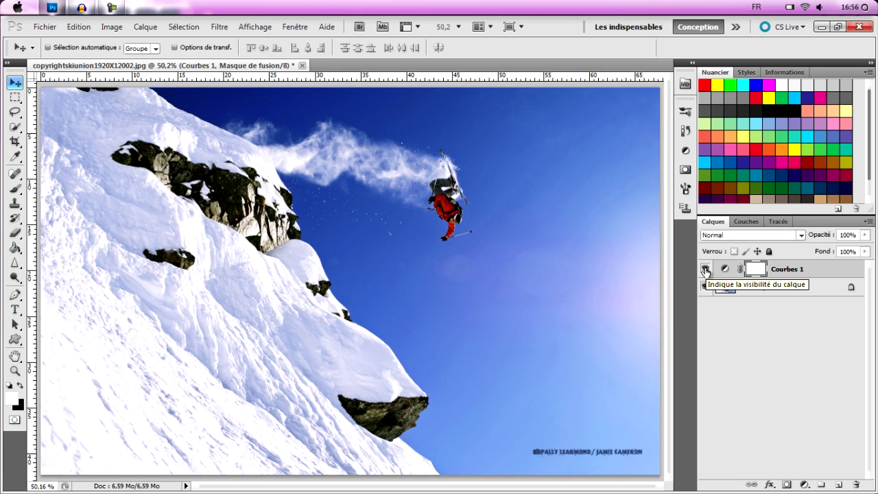
{"action": "left_click", "coordinate": [705, 269]}
{"action": "left_click", "coordinate": [706, 269]}
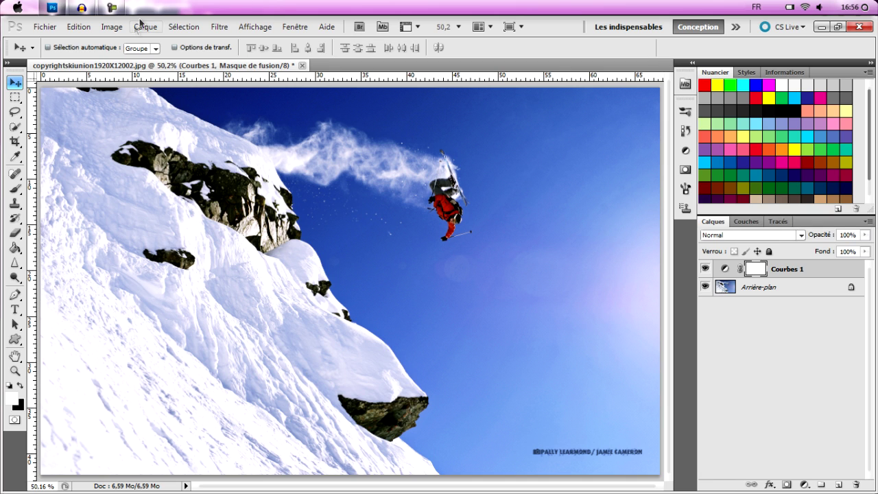
Step: Import texture image 6 from the Textures folder inside GFX and place it at full size over the photo
{"action": "left_click", "coordinate": [44, 26]}
{"action": "left_click", "coordinate": [209, 253]}
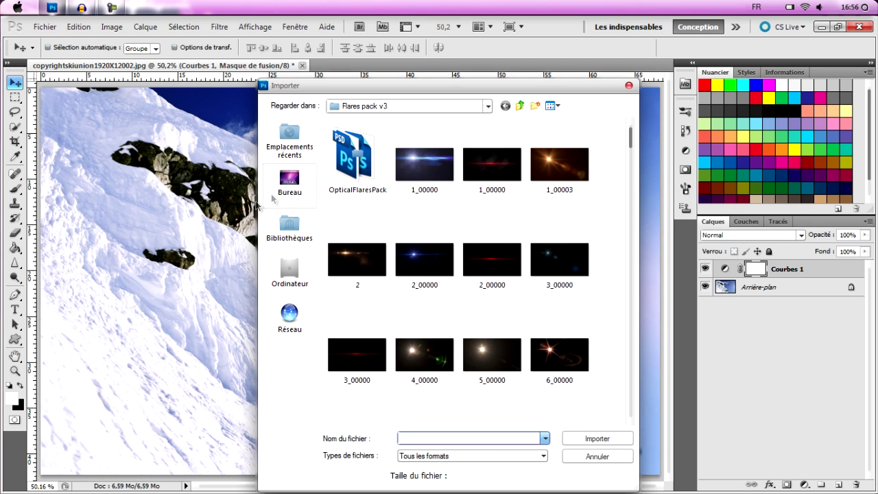
{"action": "left_click", "coordinate": [464, 106]}
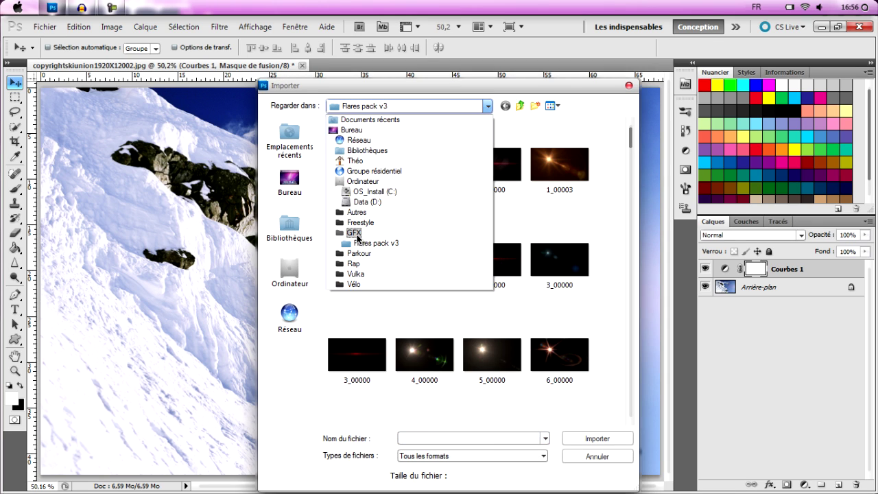
{"action": "left_click", "coordinate": [355, 232]}
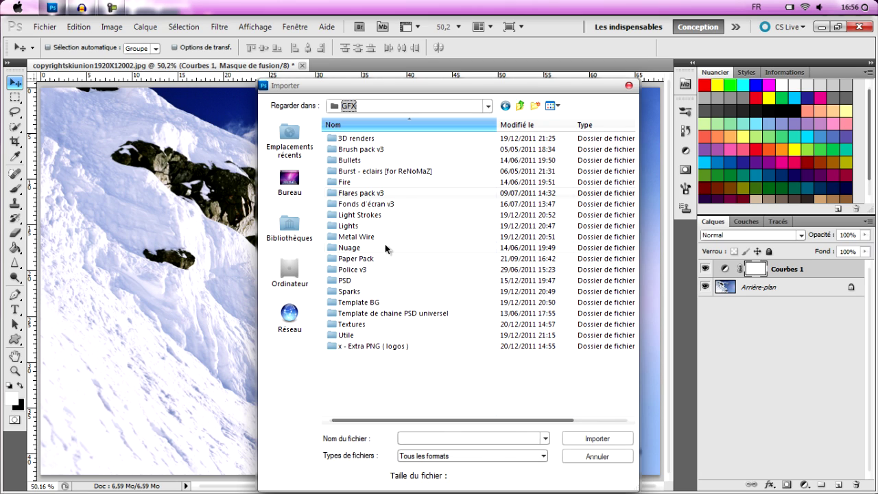
{"action": "double_click", "coordinate": [363, 325]}
{"action": "scroll", "coordinate": [631, 143], "scroll_direction": "down", "scroll_amount": 2}
{"action": "left_click_drag", "start_coordinate": [631, 139], "coordinate": [636, 154]}
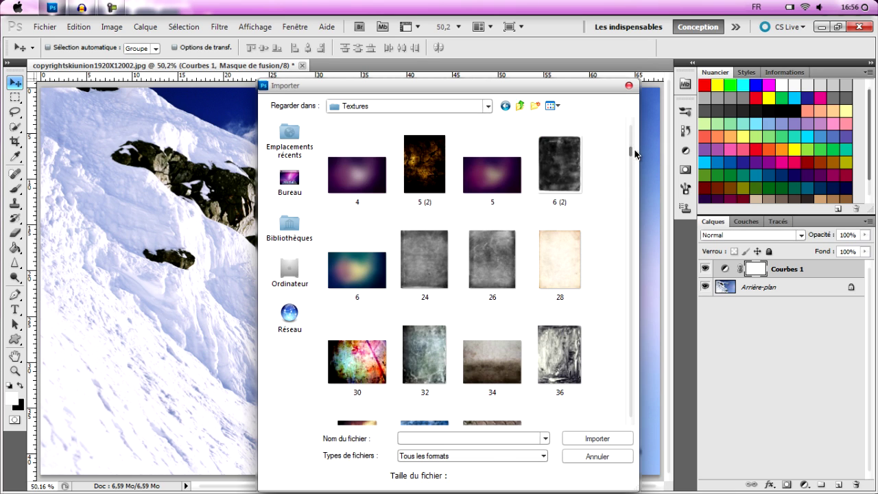
{"action": "double_click", "coordinate": [360, 268]}
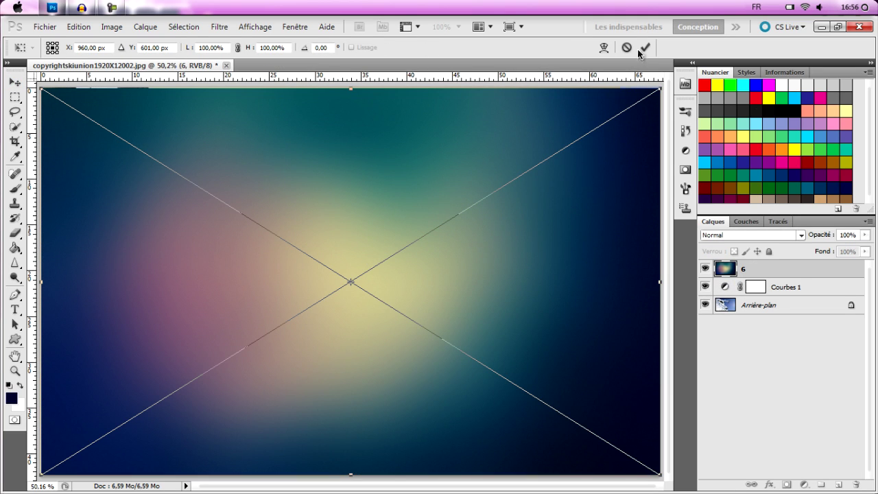
{"action": "left_click", "coordinate": [645, 48]}
Step: Set the texture layer's blend mode to Superposition and its opacity to 79%
{"action": "left_click", "coordinate": [749, 236]}
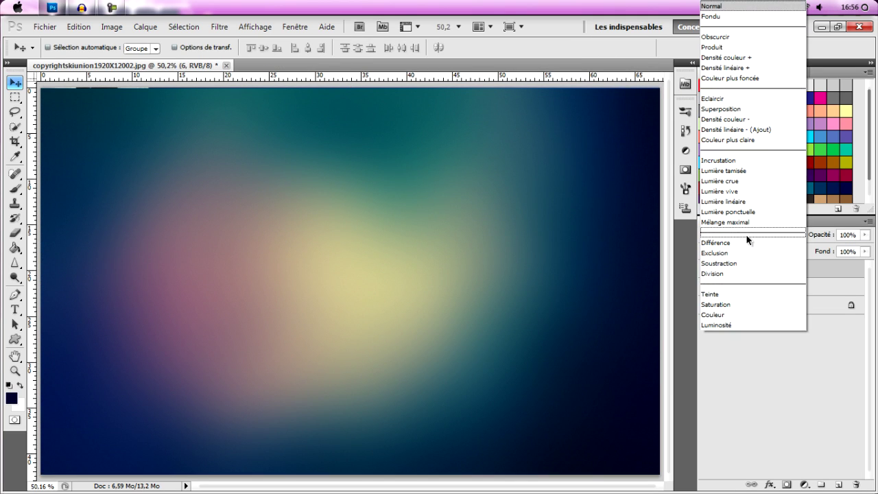
{"action": "left_click", "coordinate": [717, 109]}
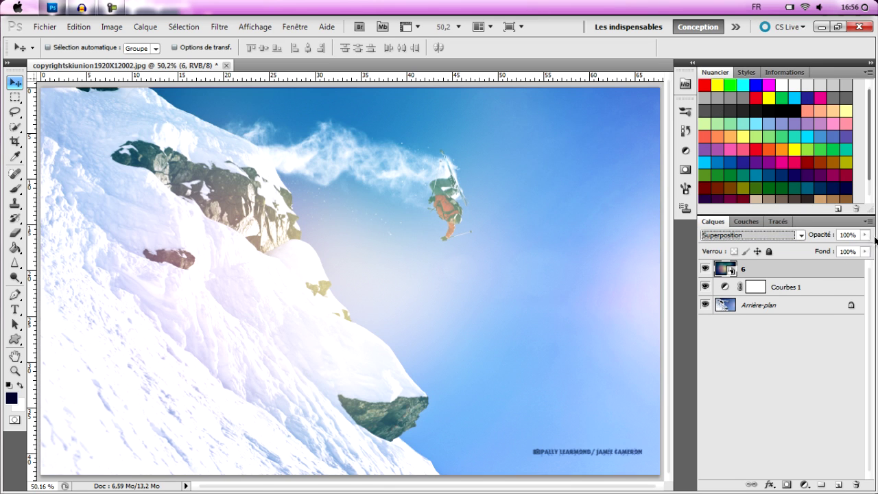
{"action": "mouse_move", "coordinate": [865, 239]}
{"action": "left_mouse_down"}
{"action": "mouse_move", "coordinate": [865, 250]}
{"action": "mouse_move", "coordinate": [855, 250]}
{"action": "left_mouse_up"}
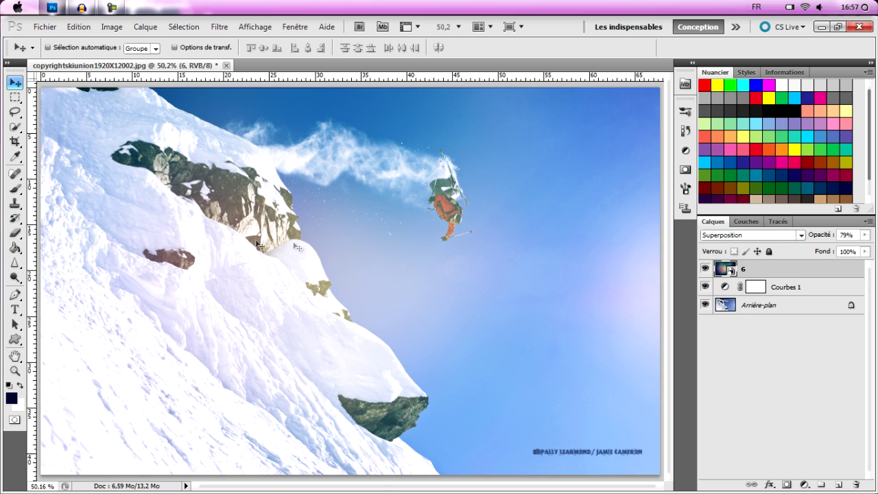
Step: Choose the Eraser tool and rasterize the texture layer 6 so that it can be erased
{"action": "left_click", "coordinate": [15, 234]}
{"action": "left_click", "coordinate": [462, 205]}
{"action": "left_click", "coordinate": [408, 214]}
Step: Try erasing the texture layer over the airborne skier and undo each eraser stroke
{"action": "mouse_move", "coordinate": [504, 237]}
{"action": "left_mouse_down"}
{"action": "mouse_move", "coordinate": [402, 203]}
{"action": "mouse_move", "coordinate": [412, 206]}
{"action": "left_mouse_up"}
{"action": "left_click", "coordinate": [78, 27]}
{"action": "left_click", "coordinate": [98, 37]}
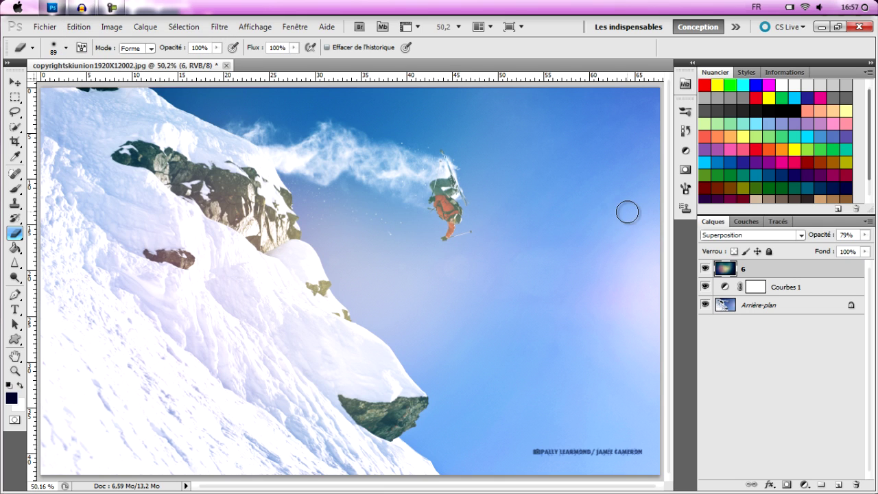
{"action": "mouse_move", "coordinate": [438, 160]}
{"action": "left_mouse_down"}
{"action": "mouse_move", "coordinate": [440, 223]}
{"action": "mouse_move", "coordinate": [436, 184]}
{"action": "mouse_move", "coordinate": [446, 221]}
{"action": "mouse_move", "coordinate": [461, 187]}
{"action": "mouse_move", "coordinate": [443, 150]}
{"action": "mouse_move", "coordinate": [429, 229]}
{"action": "mouse_move", "coordinate": [453, 230]}
{"action": "left_mouse_up"}
{"action": "left_click", "coordinate": [78, 27]}
{"action": "left_click", "coordinate": [99, 38]}
Step: Set the opacity of texture layer 6 to 78%
{"action": "left_click", "coordinate": [864, 235]}
{"action": "mouse_move", "coordinate": [853, 248]}
{"action": "left_mouse_down"}
{"action": "mouse_move", "coordinate": [842, 247]}
{"action": "mouse_move", "coordinate": [868, 257]}
{"action": "mouse_move", "coordinate": [844, 251]}
{"action": "mouse_move", "coordinate": [854, 254]}
{"action": "left_mouse_up"}
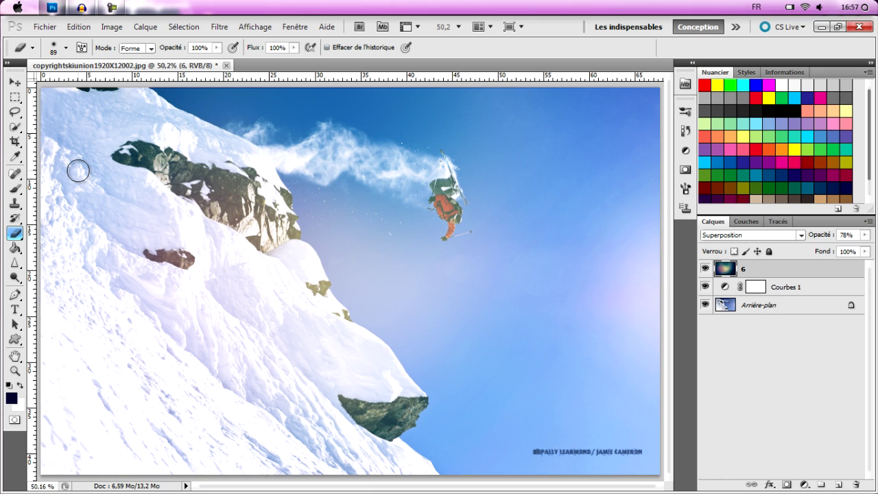
Step: Add the text "LTDN" in the sky above and to the right of the skier
{"action": "left_click", "coordinate": [14, 310]}
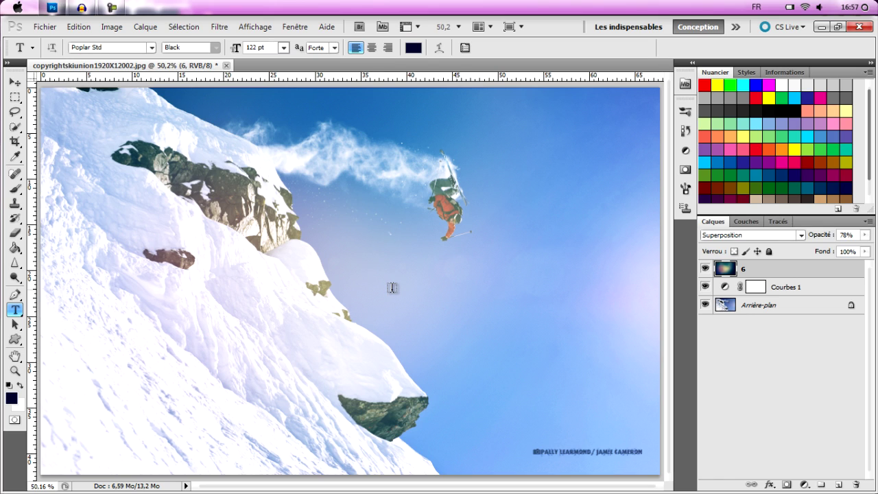
{"action": "left_click", "coordinate": [51, 8]}
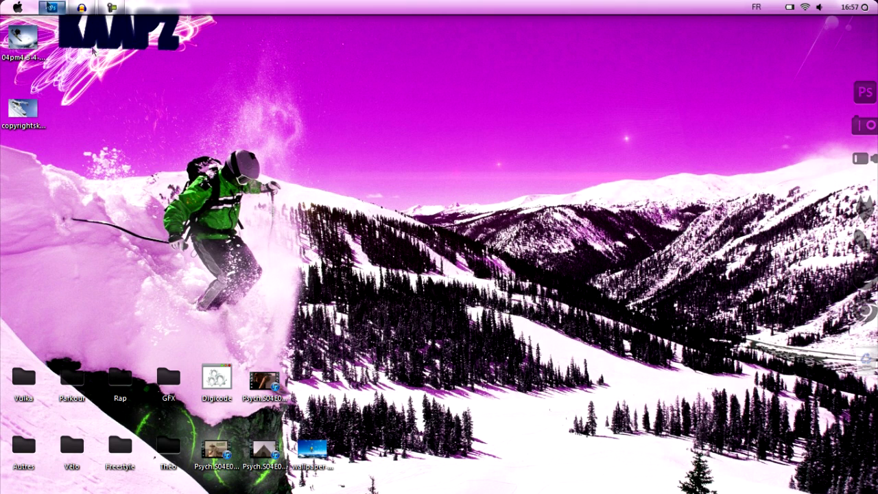
{"action": "left_click", "coordinate": [51, 8]}
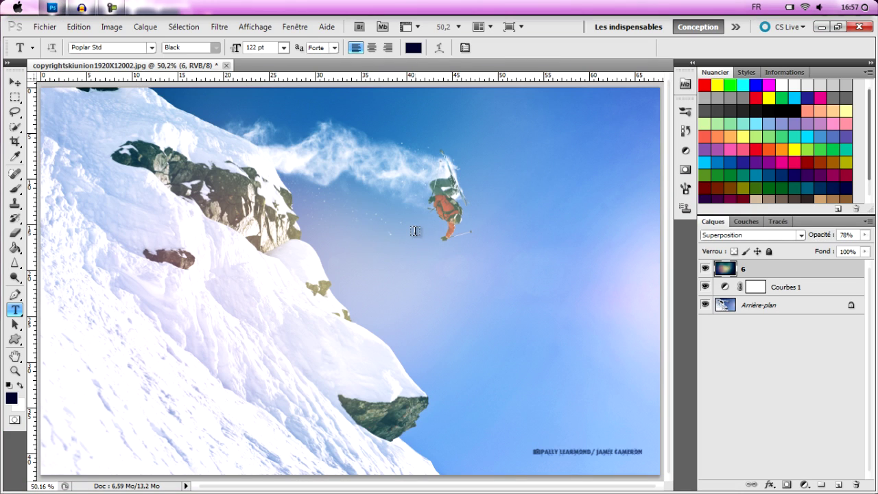
{"action": "left_click", "coordinate": [486, 126]}
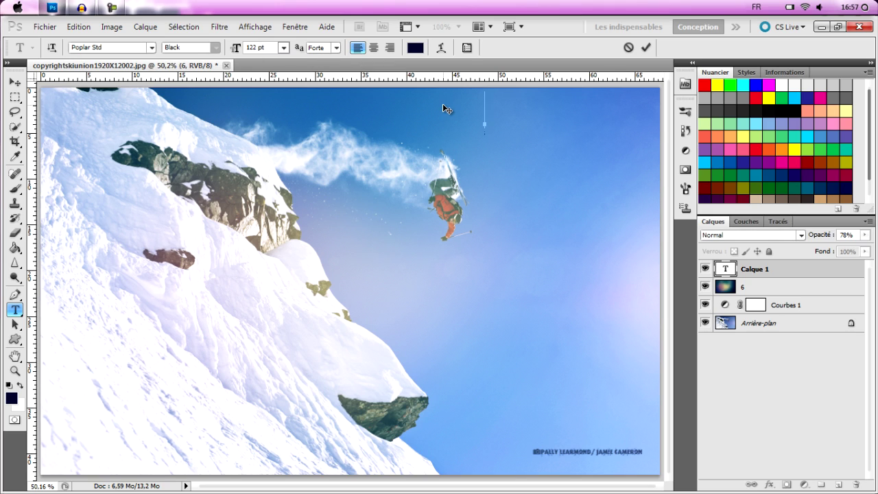
{"action": "type", "text": "LTDN"}
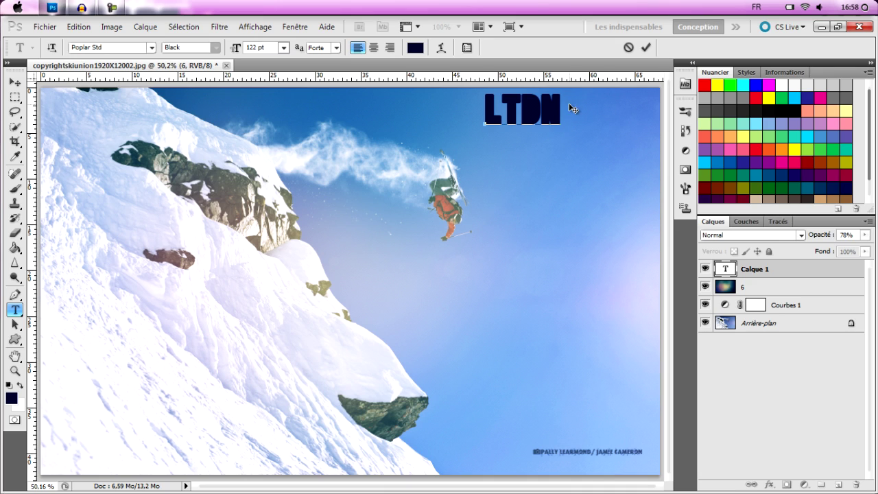
{"action": "left_click_drag", "start_coordinate": [574, 112], "coordinate": [606, 117]}
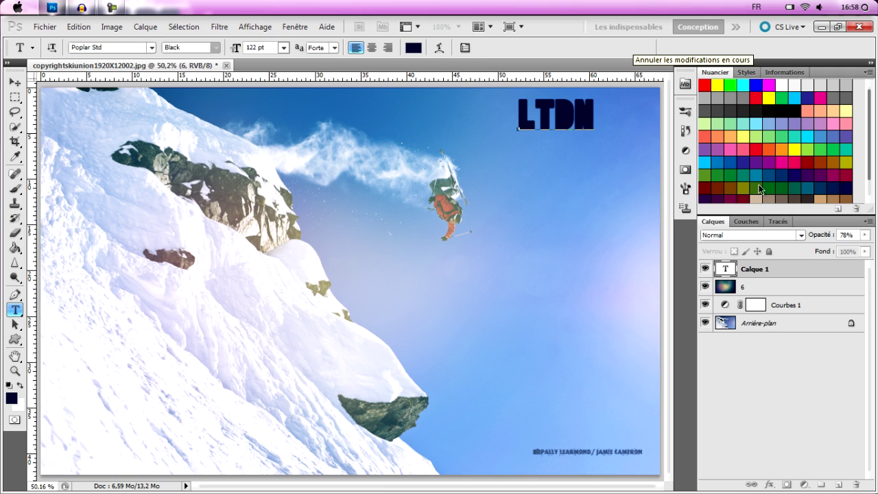
{"action": "left_click", "coordinate": [646, 47]}
Step: Lower the LTDN text layer's opacity to 71% and move the text toward the photo's upper-right corner
{"action": "left_click_drag", "start_coordinate": [865, 235], "coordinate": [848, 252]}
{"action": "left_click", "coordinate": [21, 83]}
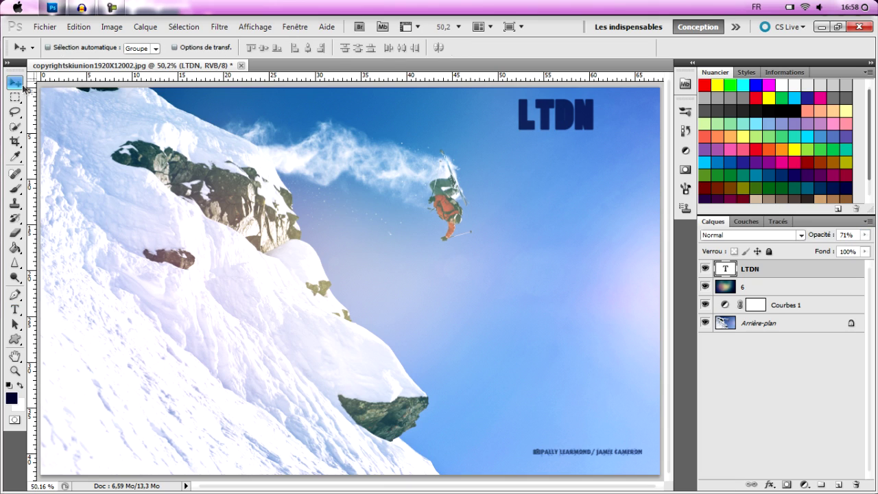
{"action": "left_click_drag", "start_coordinate": [532, 134], "coordinate": [573, 135]}
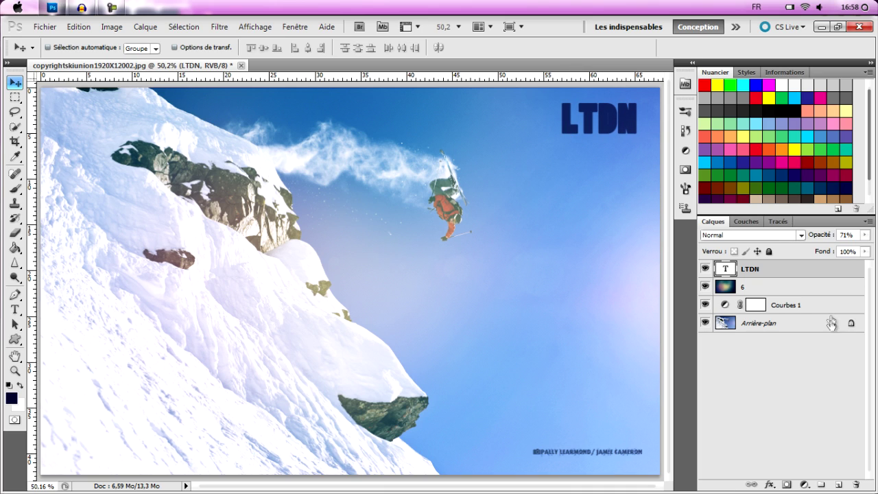
Step: Place the LTDN text layer beneath texture layer 6 and duplicate it as "LTDN copie"
{"action": "left_click_drag", "start_coordinate": [785, 267], "coordinate": [781, 294]}
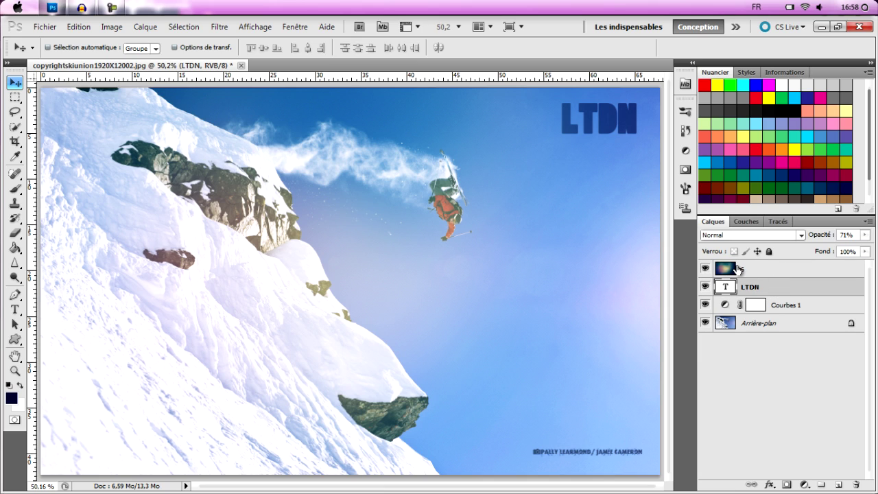
{"action": "right_click", "coordinate": [770, 289]}
{"action": "left_click", "coordinate": [686, 153]}
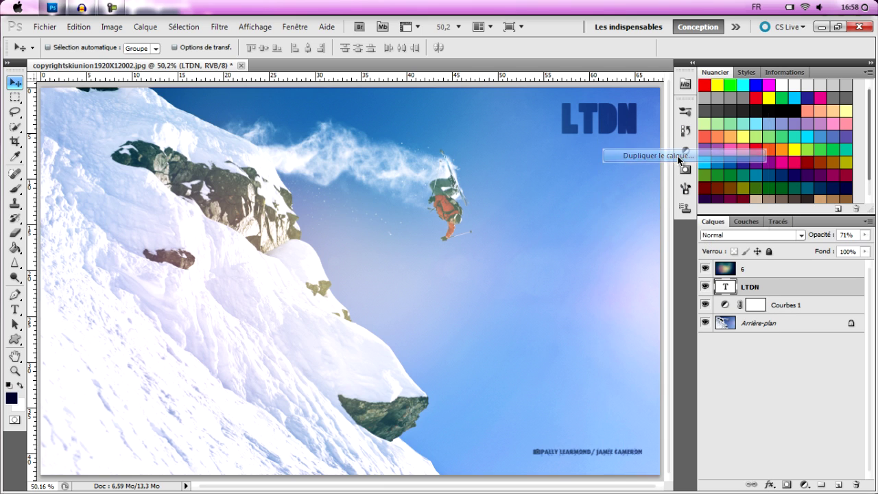
{"action": "left_click", "coordinate": [552, 144]}
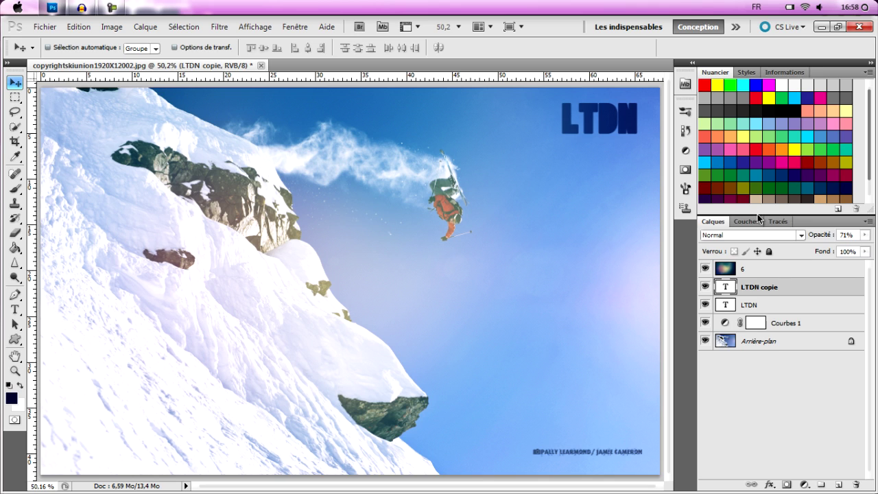
Step: Duplicate the newest LTDN text copy four times in succession, creating the layers "LTDN copie 2" through "LTDN copie 5"
{"action": "right_click", "coordinate": [761, 285]}
{"action": "left_click", "coordinate": [655, 155]}
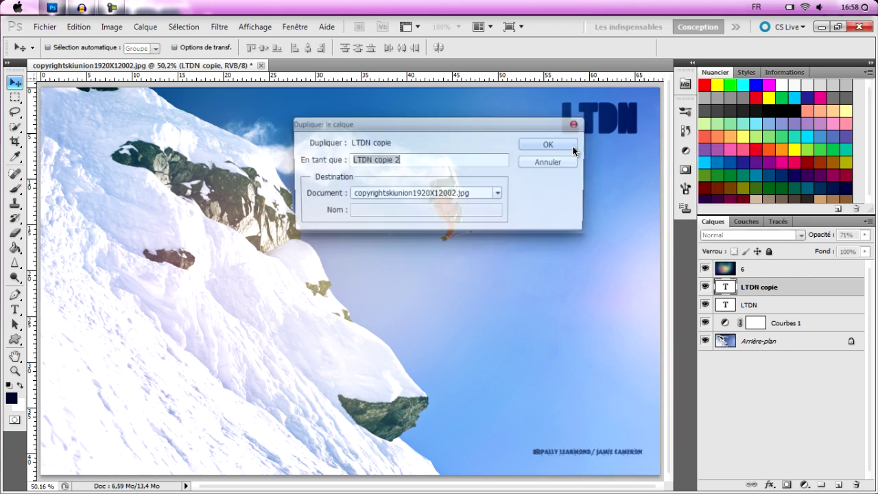
{"action": "left_click", "coordinate": [535, 138]}
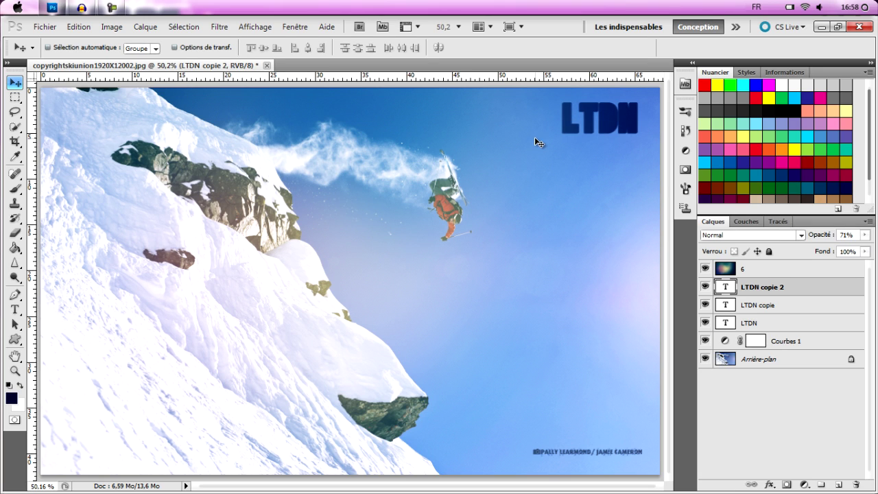
{"action": "right_click", "coordinate": [786, 287]}
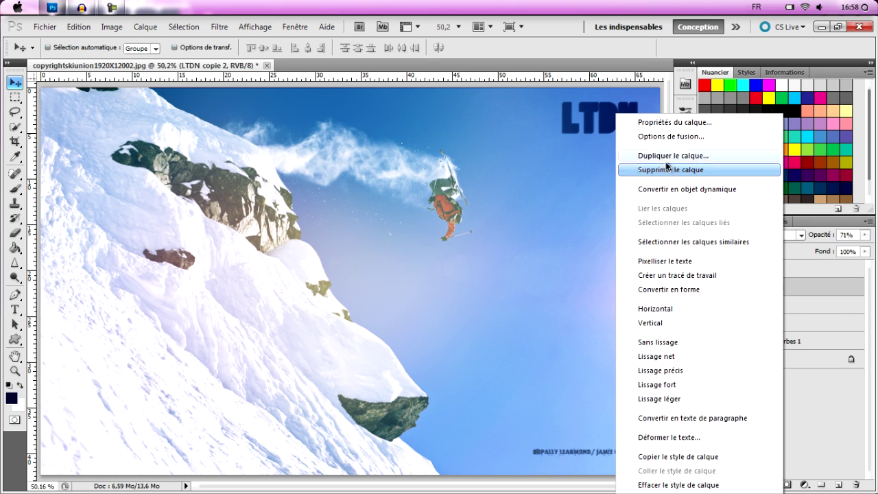
{"action": "left_click", "coordinate": [655, 156]}
{"action": "left_click", "coordinate": [543, 146]}
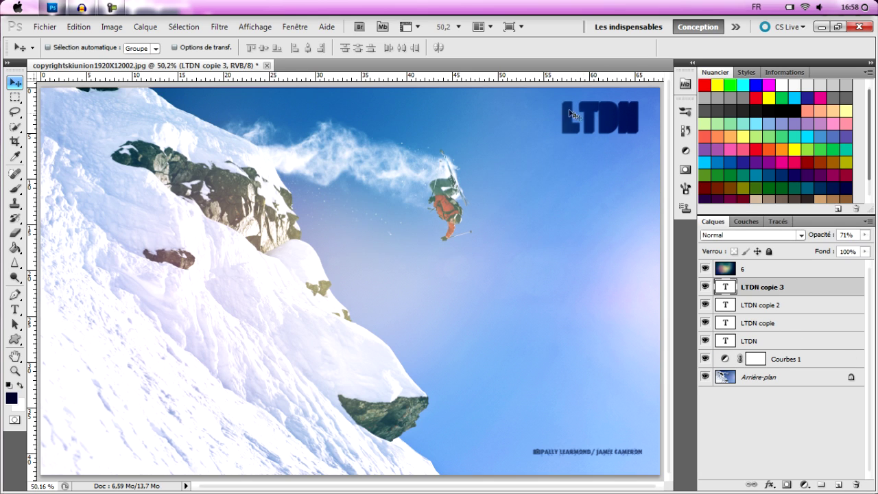
{"action": "right_click", "coordinate": [772, 296]}
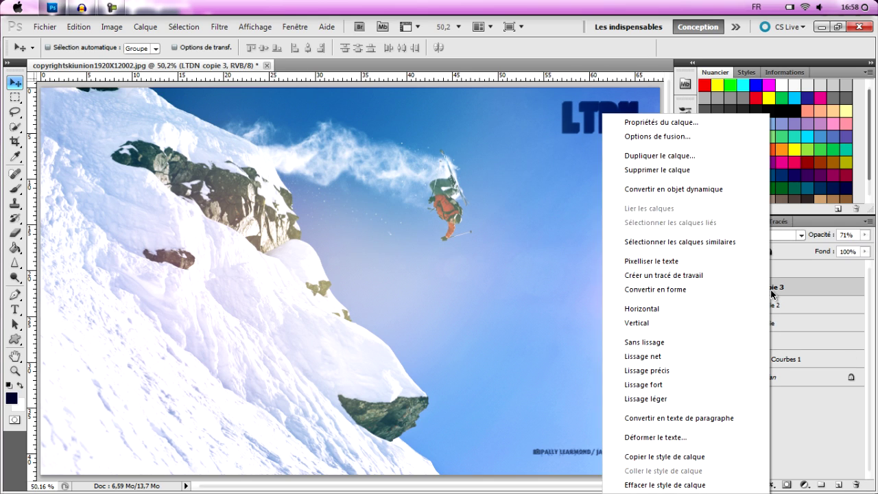
{"action": "left_click", "coordinate": [655, 155]}
{"action": "left_click", "coordinate": [538, 140]}
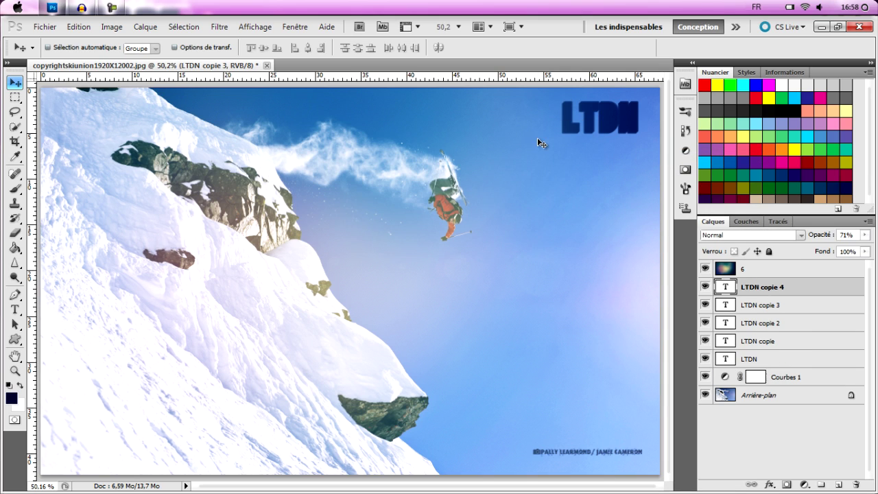
{"action": "right_click", "coordinate": [795, 284]}
{"action": "left_click", "coordinate": [694, 161]}
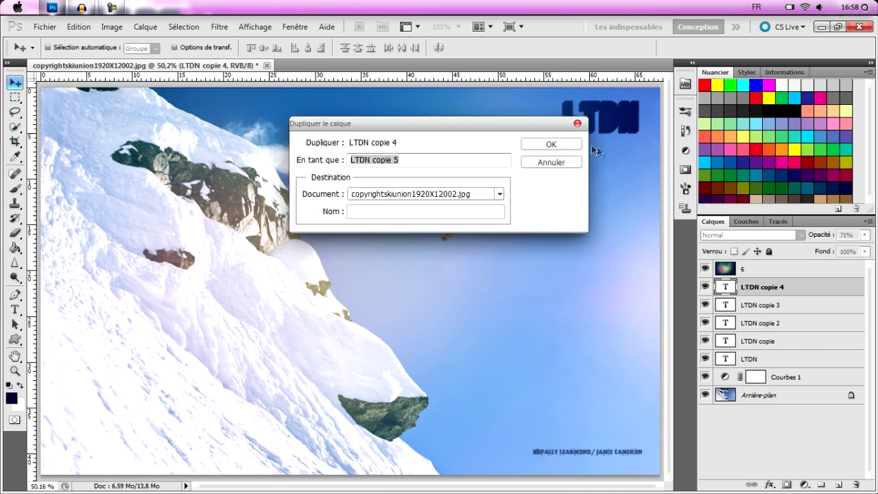
{"action": "left_click", "coordinate": [549, 143]}
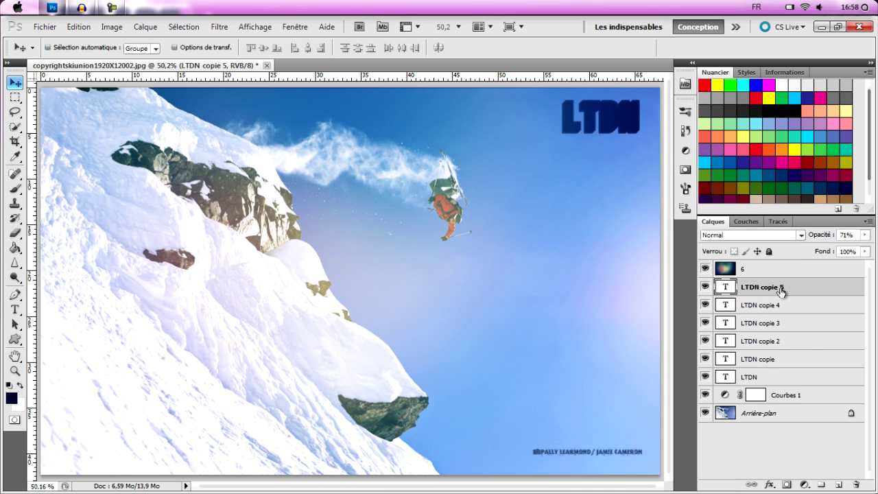
Step: Select all six LTDN text layers and free-transform them together to about 105% width, 78% height, 2.75° rotation and 8.51° horizontal skew
{"action": "left_click", "coordinate": [766, 377], "text": "ctrl"}
{"action": "left_click", "coordinate": [766, 360], "text": "ctrl"}
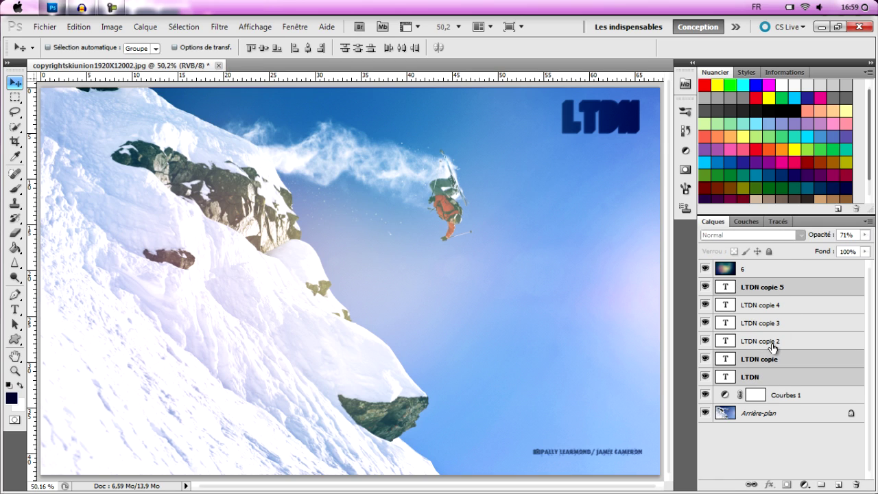
{"action": "left_click", "coordinate": [774, 342], "text": "ctrl"}
{"action": "left_click", "coordinate": [774, 323], "text": "ctrl"}
{"action": "left_click", "coordinate": [779, 304], "text": "ctrl"}
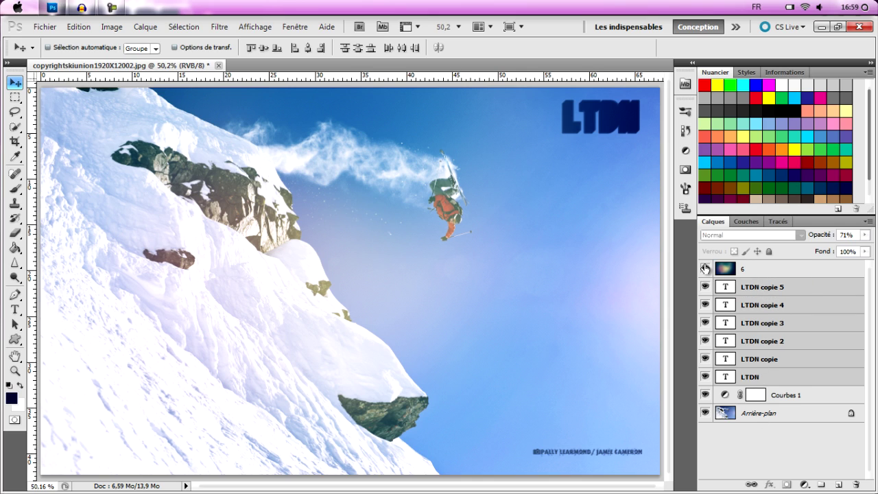
{"action": "key", "text": "ctrl+t"}
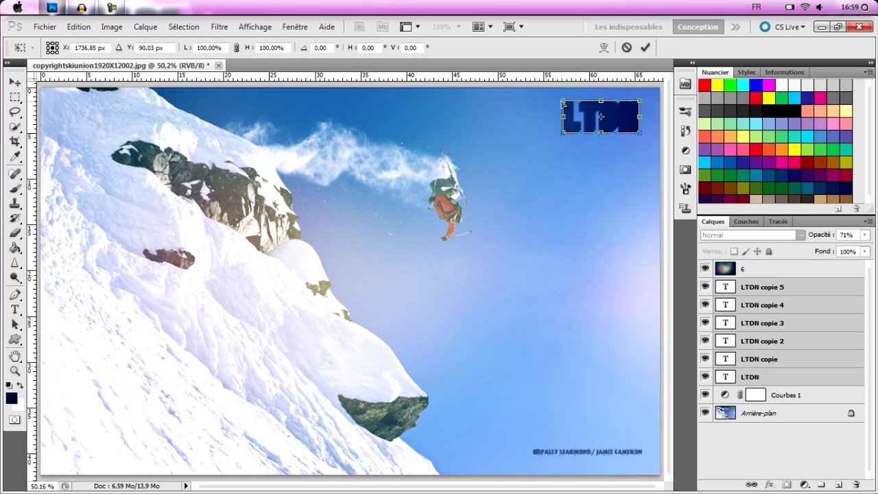
{"action": "mouse_move", "coordinate": [642, 136]}
{"action": "left_mouse_down"}
{"action": "mouse_move", "coordinate": [648, 140]}
{"action": "mouse_move", "coordinate": [641, 133]}
{"action": "left_mouse_up"}
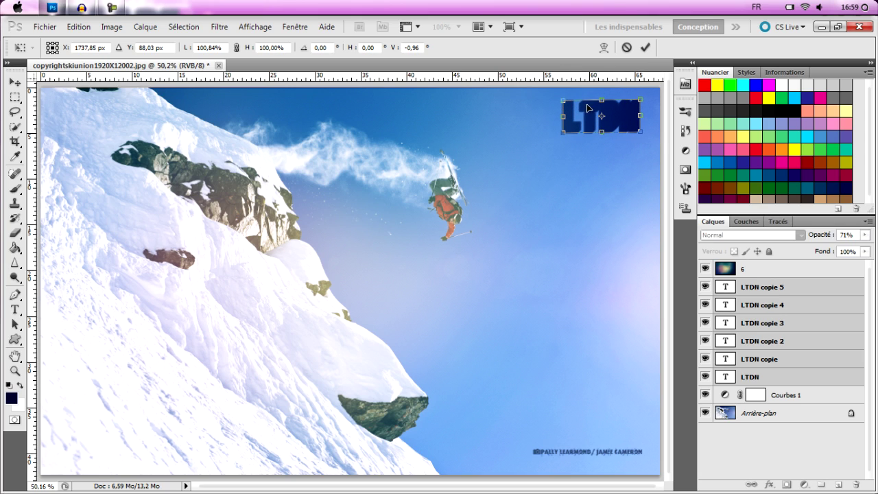
{"action": "left_click_drag", "start_coordinate": [566, 101], "coordinate": [570, 103]}
{"action": "mouse_move", "coordinate": [644, 108]}
{"action": "left_mouse_down"}
{"action": "mouse_move", "coordinate": [650, 105]}
{"action": "mouse_move", "coordinate": [635, 115]}
{"action": "mouse_move", "coordinate": [635, 97]}
{"action": "mouse_move", "coordinate": [636, 116]}
{"action": "mouse_move", "coordinate": [645, 115]}
{"action": "left_mouse_up"}
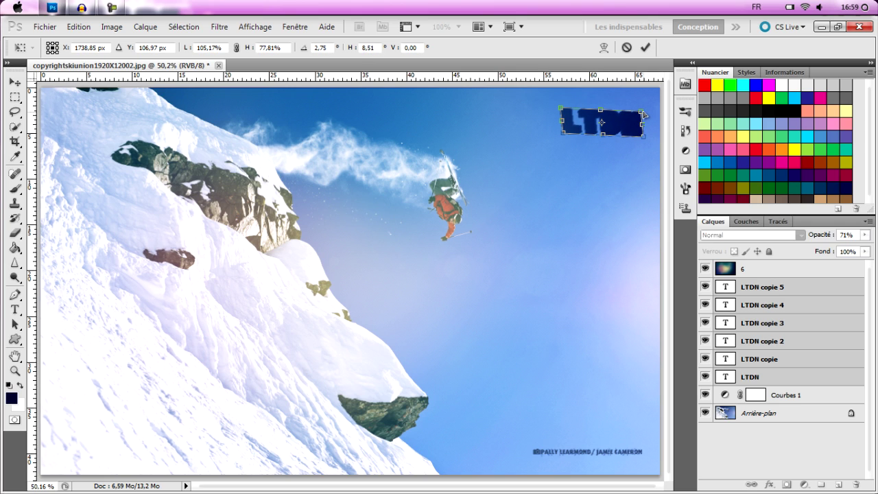
{"action": "left_click", "coordinate": [645, 47]}
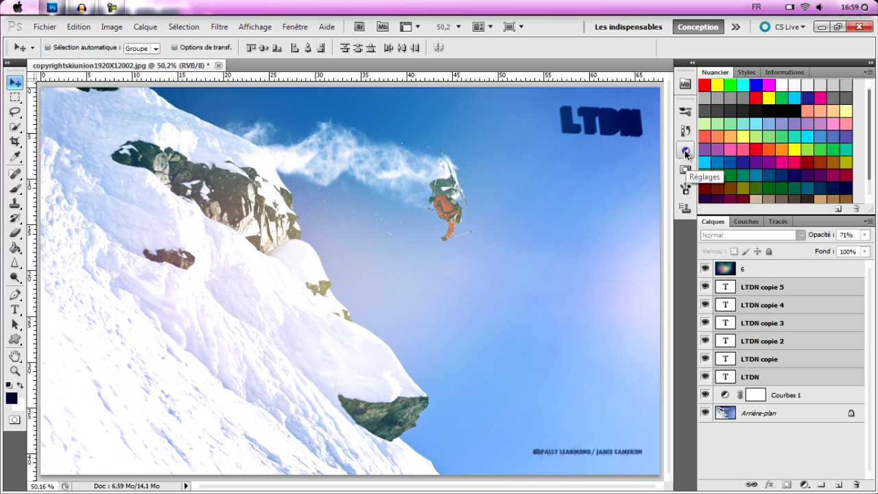
{"action": "left_click", "coordinate": [763, 307]}
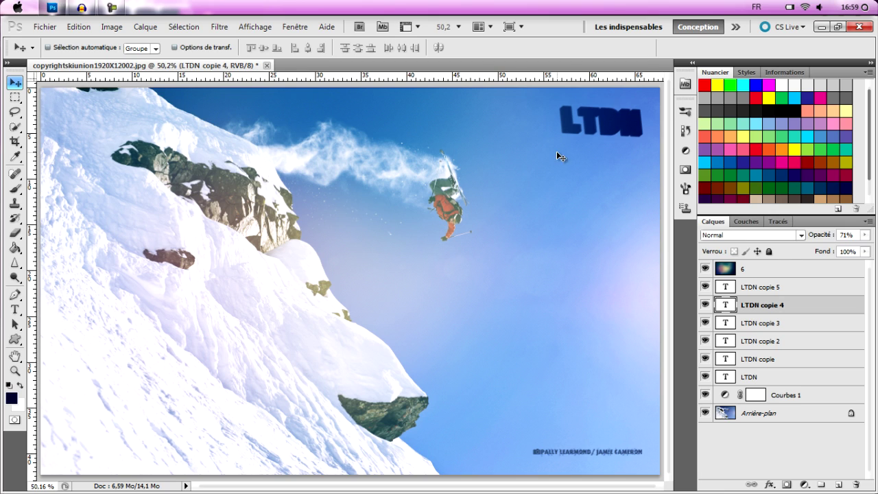
{"action": "left_click", "coordinate": [763, 378], "text": "ctrl"}
{"action": "left_click", "coordinate": [772, 362], "text": "ctrl"}
{"action": "left_click", "coordinate": [780, 342], "text": "ctrl"}
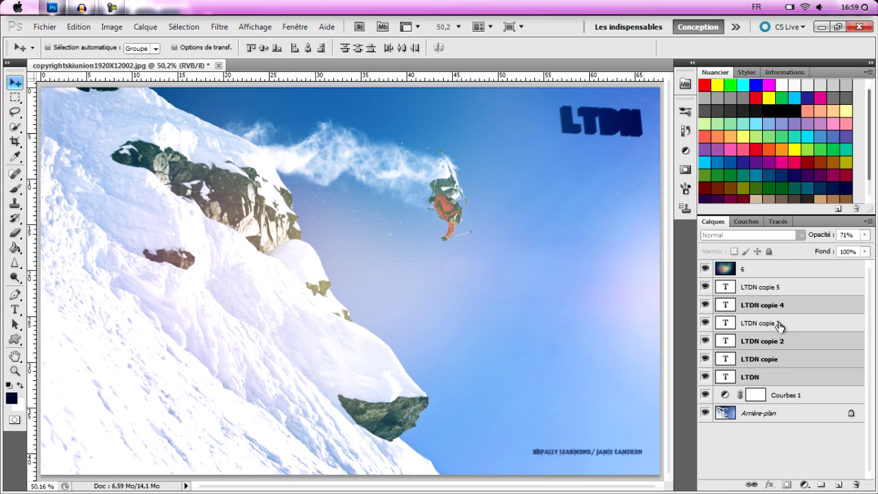
{"action": "left_click", "coordinate": [777, 323], "text": "ctrl"}
{"action": "left_click", "coordinate": [780, 307], "text": "ctrl"}
{"action": "double_click", "coordinate": [781, 288]}
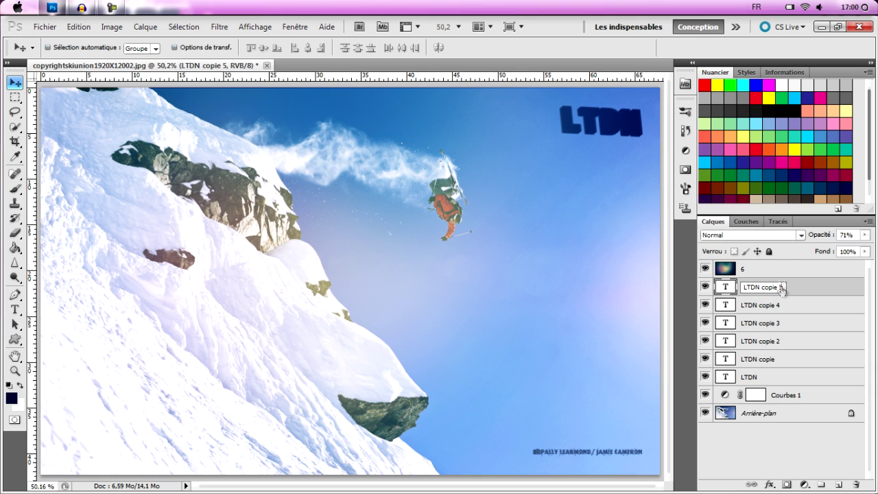
{"action": "key", "text": "Return"}
Step: Try several preset layer styles on the "LTDN copie 5" layer, including the black and gradient ones, and discard them
{"action": "double_click", "coordinate": [807, 291]}
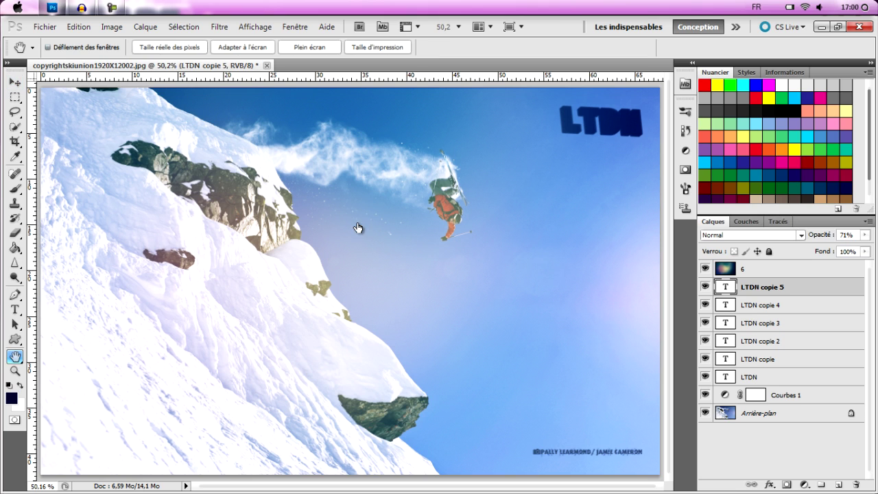
{"action": "left_click", "coordinate": [356, 340]}
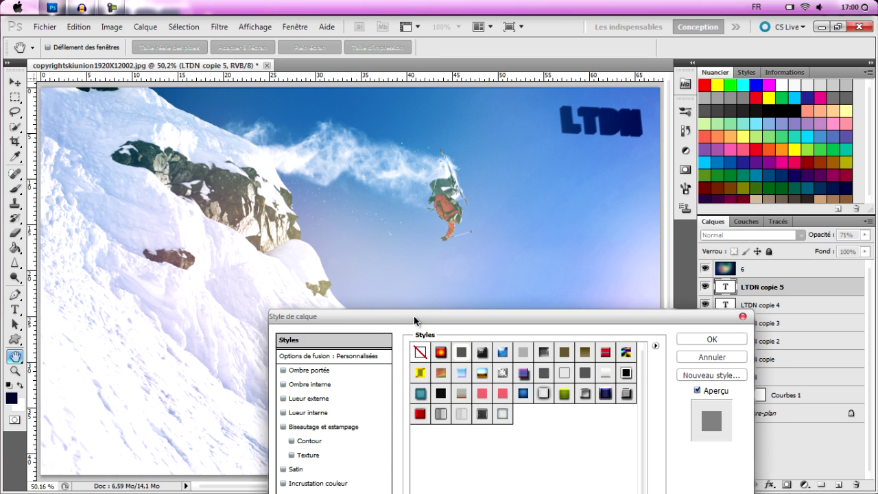
{"action": "left_click", "coordinate": [427, 357]}
{"action": "left_click", "coordinate": [422, 379]}
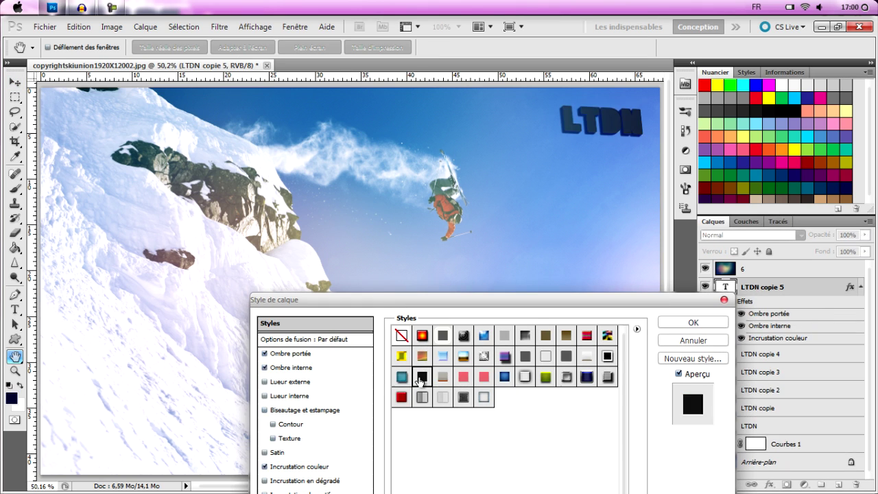
{"action": "left_click", "coordinate": [445, 379]}
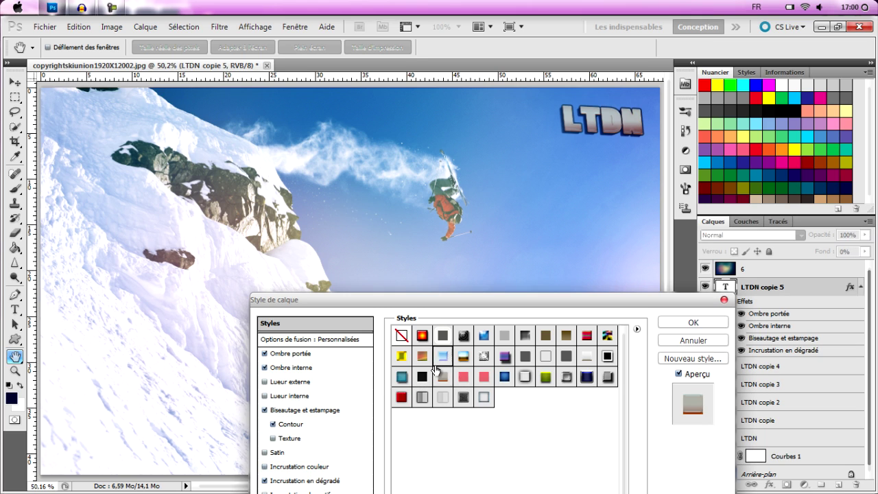
{"action": "left_click", "coordinate": [436, 368]}
{"action": "left_click", "coordinate": [403, 342]}
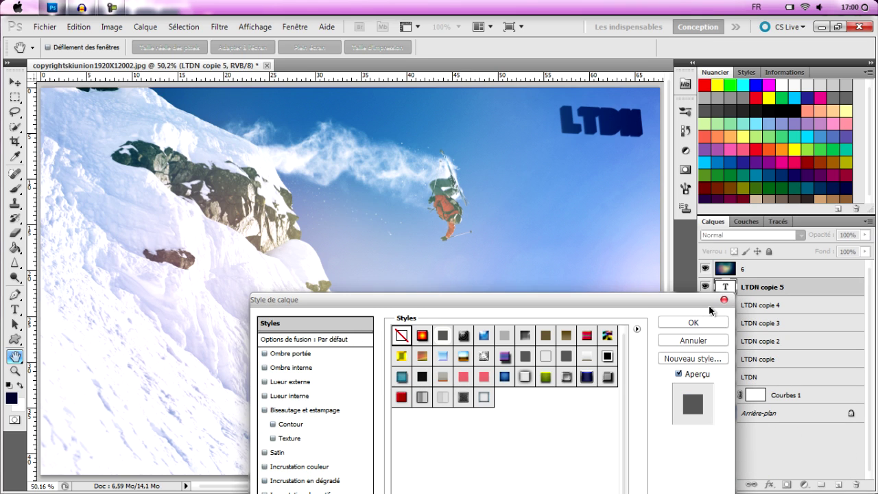
{"action": "left_click", "coordinate": [699, 340]}
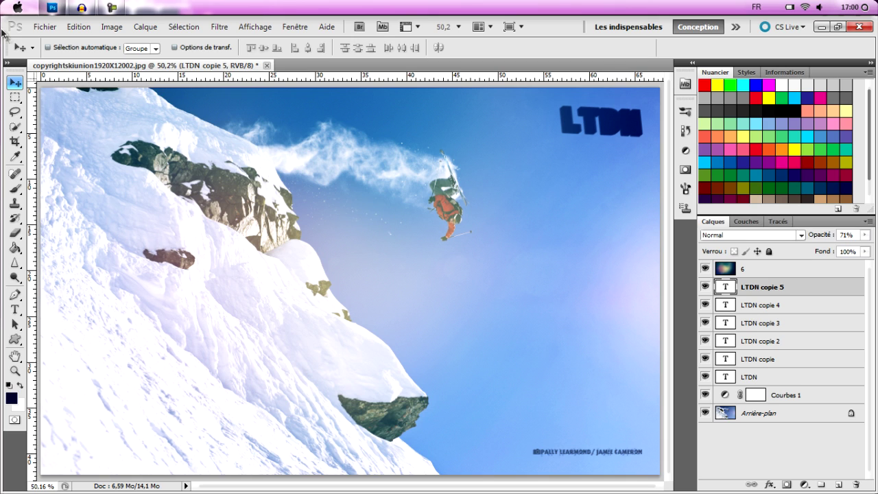
Step: Place the image "Light [MD] (79)" from the Lights folder inside GFX into the document
{"action": "left_click", "coordinate": [43, 28]}
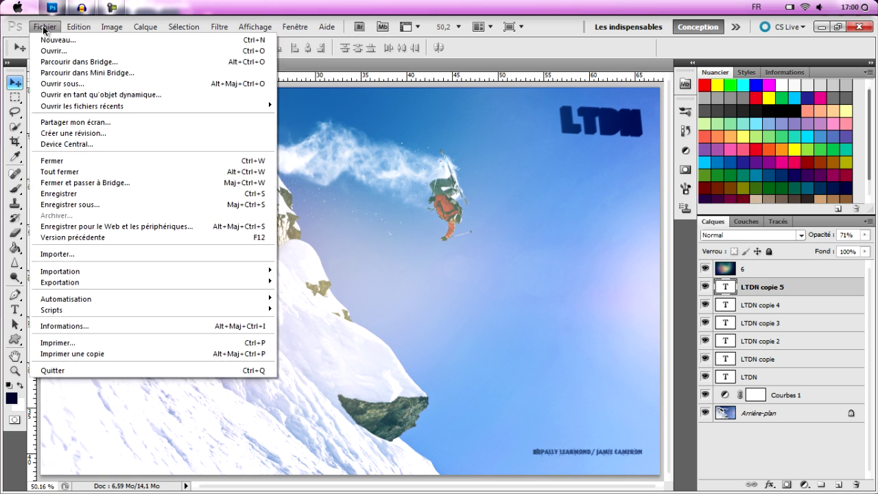
{"action": "left_click", "coordinate": [179, 254]}
{"action": "left_click", "coordinate": [425, 107]}
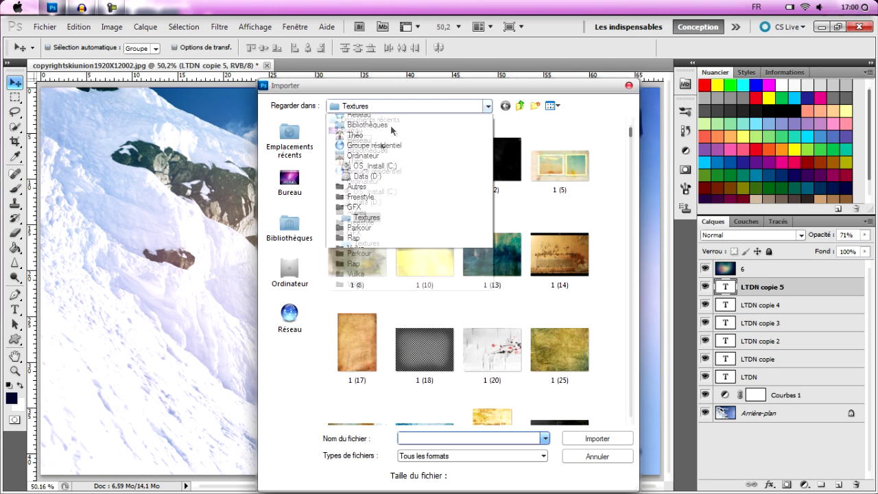
{"action": "left_click", "coordinate": [360, 230]}
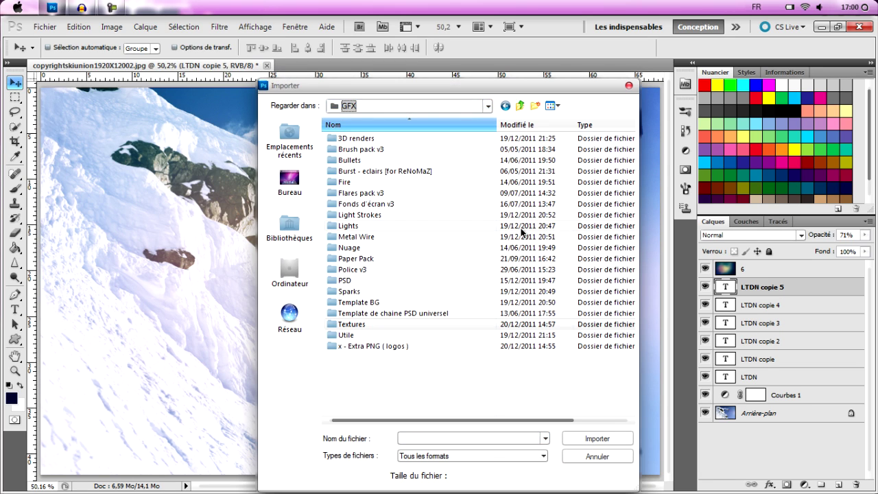
{"action": "double_click", "coordinate": [475, 226]}
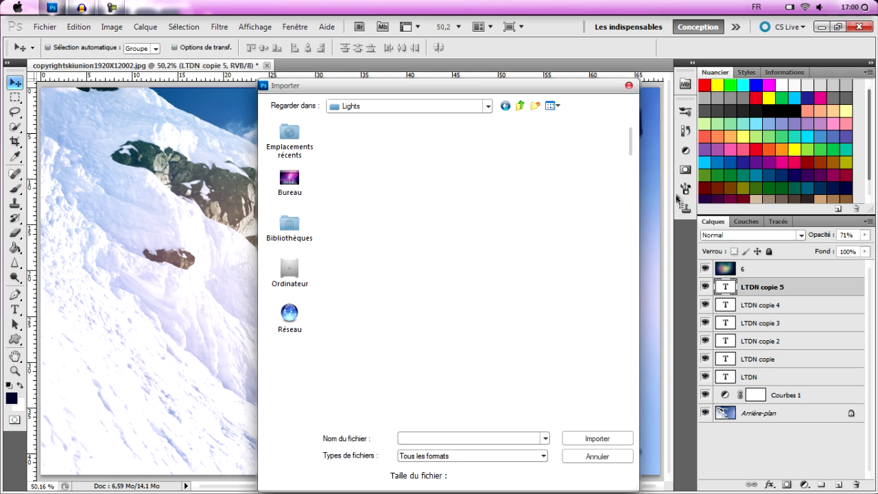
{"action": "left_click_drag", "start_coordinate": [630, 145], "coordinate": [629, 396]}
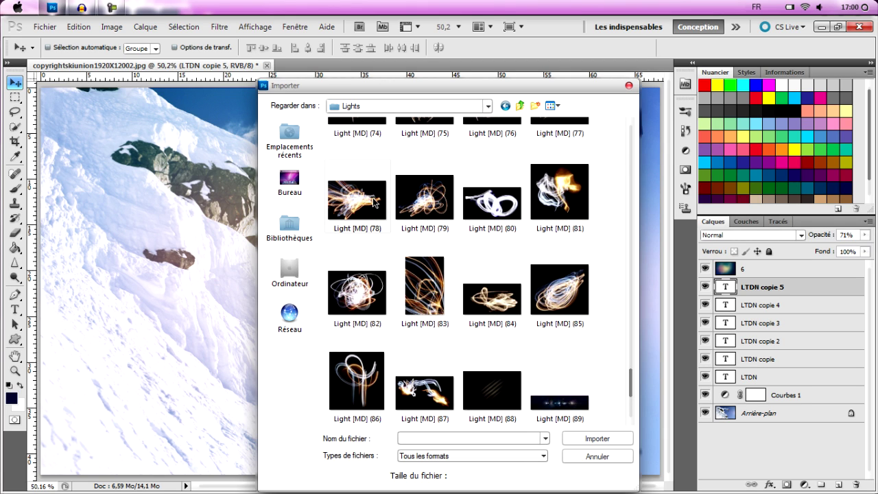
{"action": "double_click", "coordinate": [374, 203]}
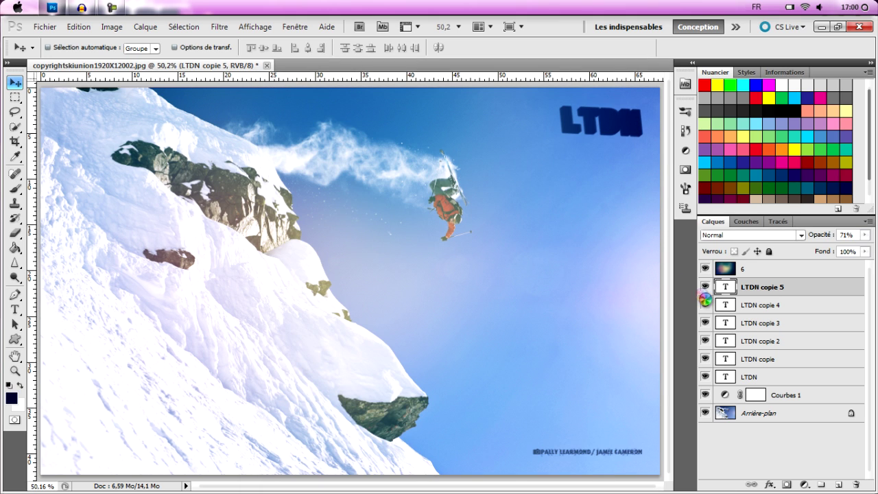
Step: Set the light layer's blend mode to Superposition and move it over the LTDN text in the photo's upper-right corner
{"action": "left_click", "coordinate": [743, 233]}
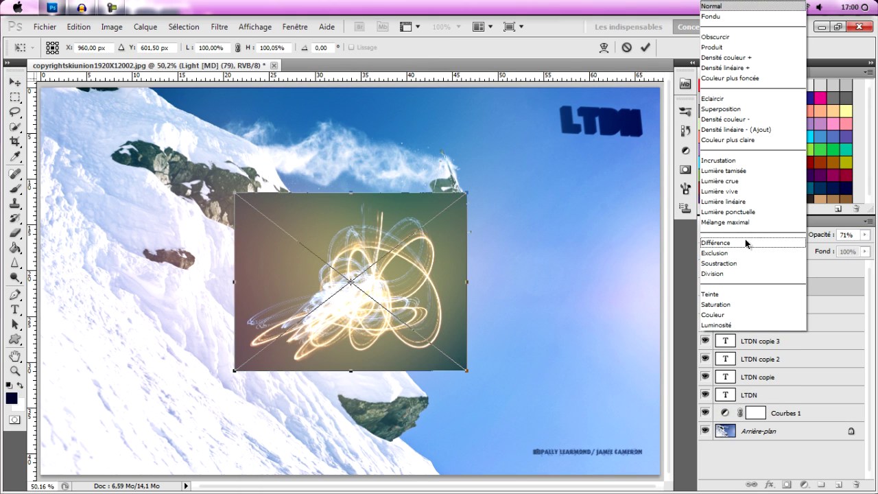
{"action": "left_click", "coordinate": [748, 108]}
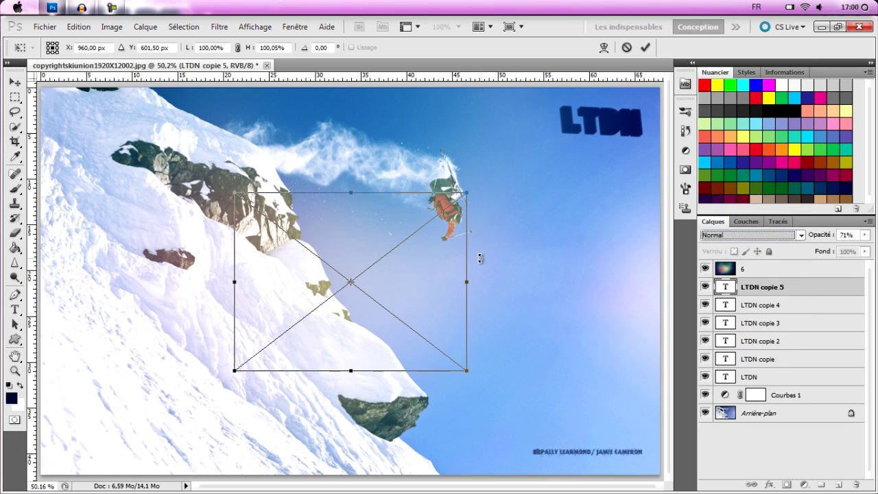
{"action": "left_click_drag", "start_coordinate": [388, 246], "coordinate": [653, 66]}
{"action": "left_click", "coordinate": [645, 47]}
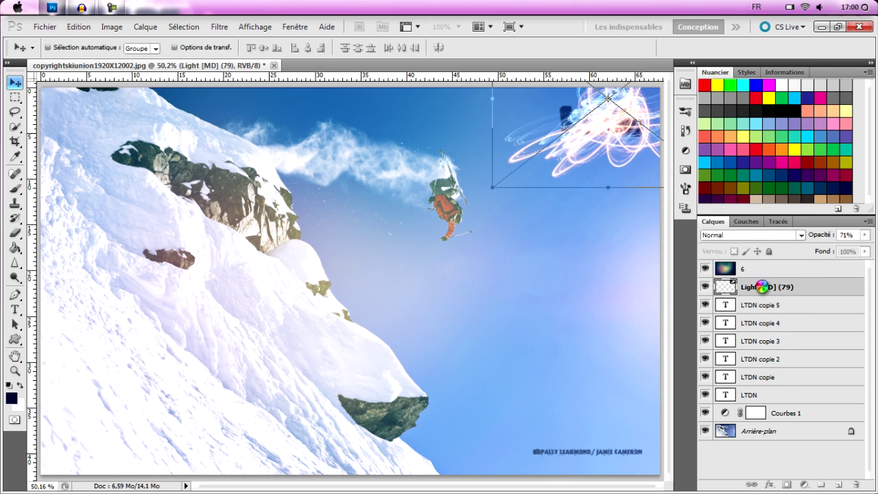
Step: Place the Light [MD] (79) layer between LTDN and Courbes 1 and shift the light effect slightly to the right
{"action": "left_click_drag", "start_coordinate": [784, 293], "coordinate": [784, 403]}
{"action": "mouse_move", "coordinate": [638, 100]}
{"action": "left_mouse_down"}
{"action": "mouse_move", "coordinate": [657, 93]}
{"action": "mouse_move", "coordinate": [656, 106]}
{"action": "left_mouse_up"}
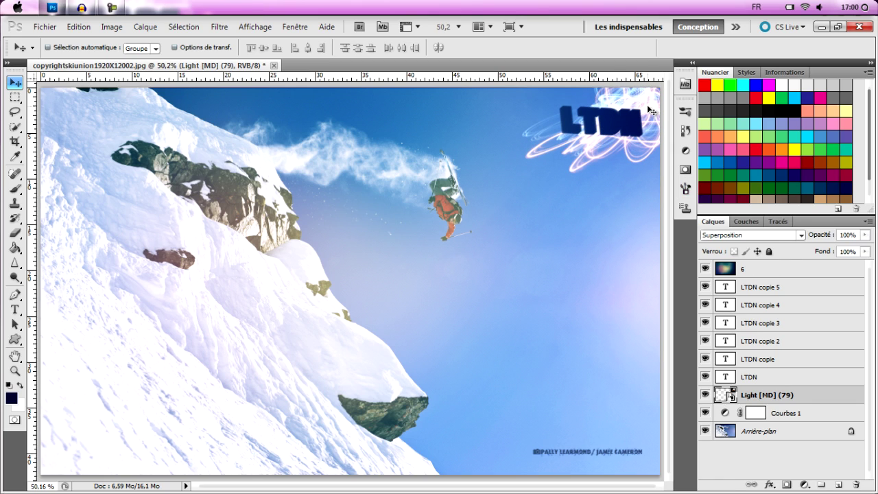
{"action": "left_click_drag", "start_coordinate": [768, 396], "coordinate": [786, 422]}
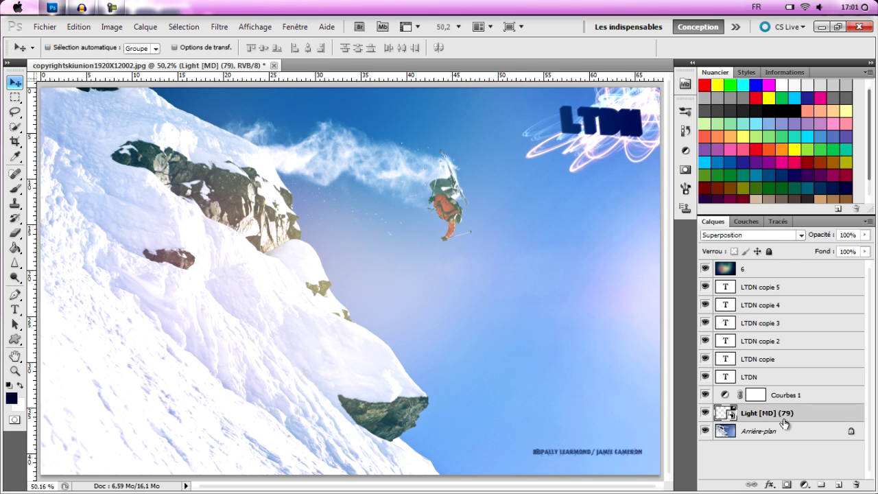
{"action": "left_click_drag", "start_coordinate": [786, 413], "coordinate": [789, 396]}
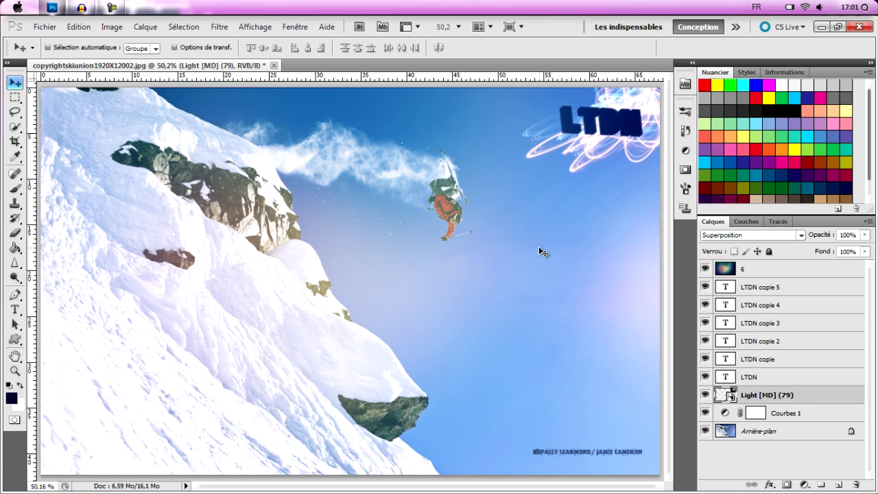
Step: Add a Courbes adjustment above layer 6 and shape the Rouge channel with points at input 174/output 191 and input 61/output 69
{"action": "left_click", "coordinate": [795, 287]}
{"action": "left_click", "coordinate": [796, 268]}
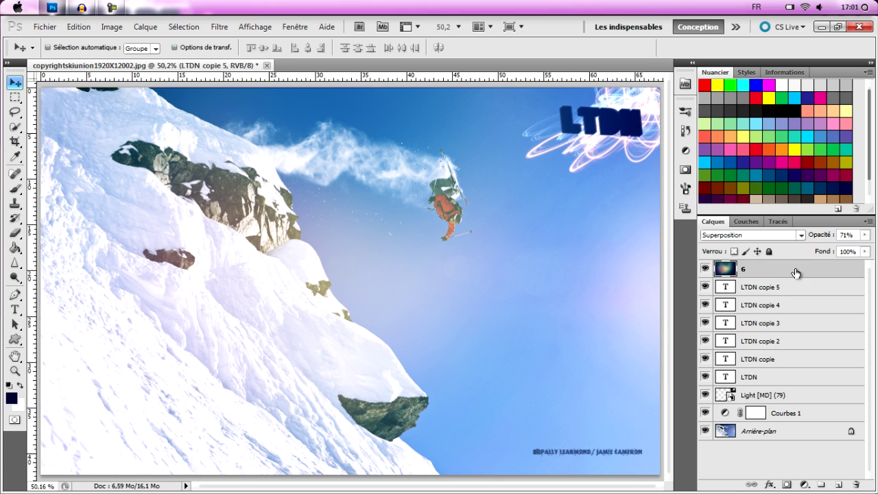
{"action": "left_click", "coordinate": [807, 484]}
{"action": "left_click", "coordinate": [749, 296]}
{"action": "left_click", "coordinate": [593, 145]}
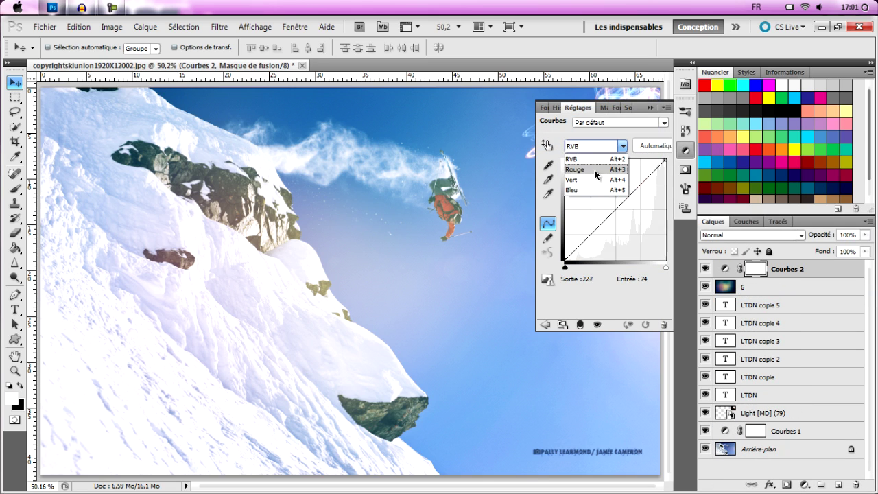
{"action": "left_click", "coordinate": [595, 169]}
{"action": "left_click_drag", "start_coordinate": [634, 191], "coordinate": [635, 184]}
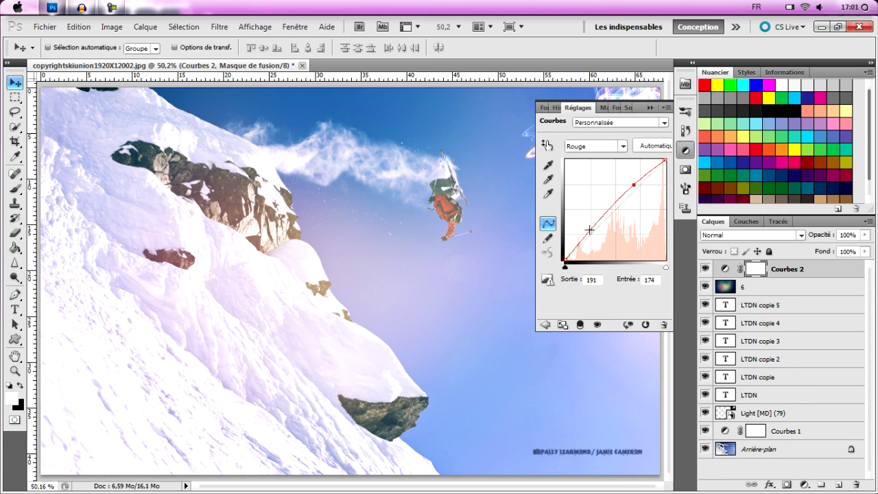
{"action": "left_click_drag", "start_coordinate": [594, 227], "coordinate": [590, 232]}
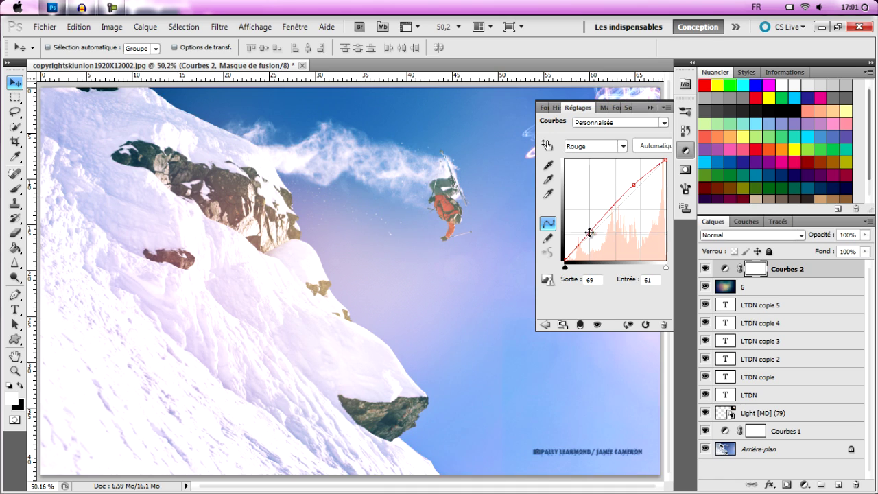
{"action": "left_click", "coordinate": [651, 108]}
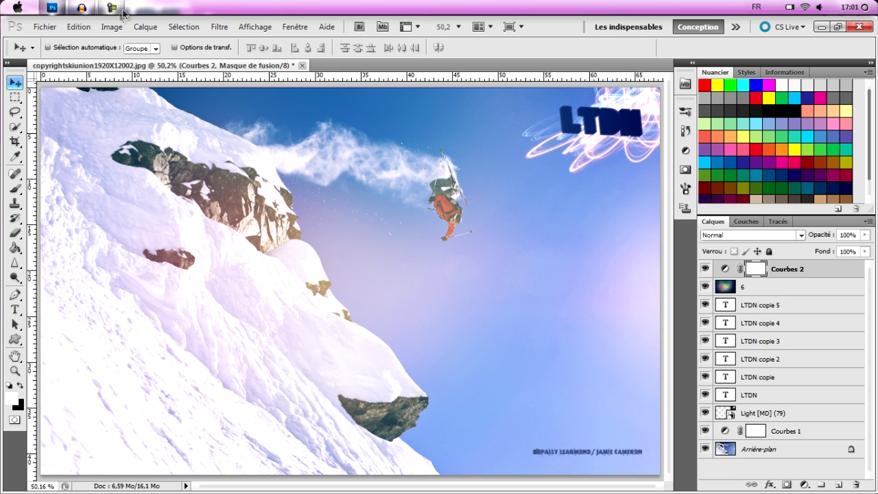
Step: Place the red flare image 1_00000 from the Flares pack v3 folder inside GFX into the document
{"action": "left_click", "coordinate": [44, 26]}
{"action": "key", "text": "Escape"}
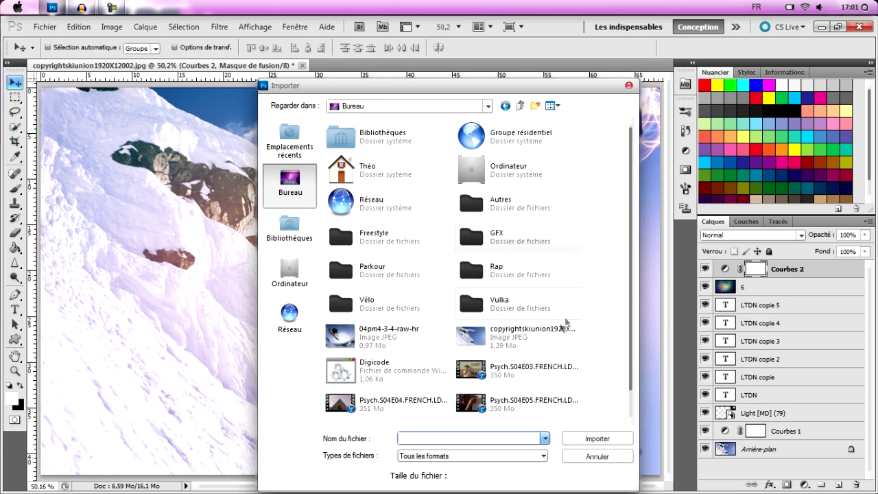
{"action": "double_click", "coordinate": [490, 231]}
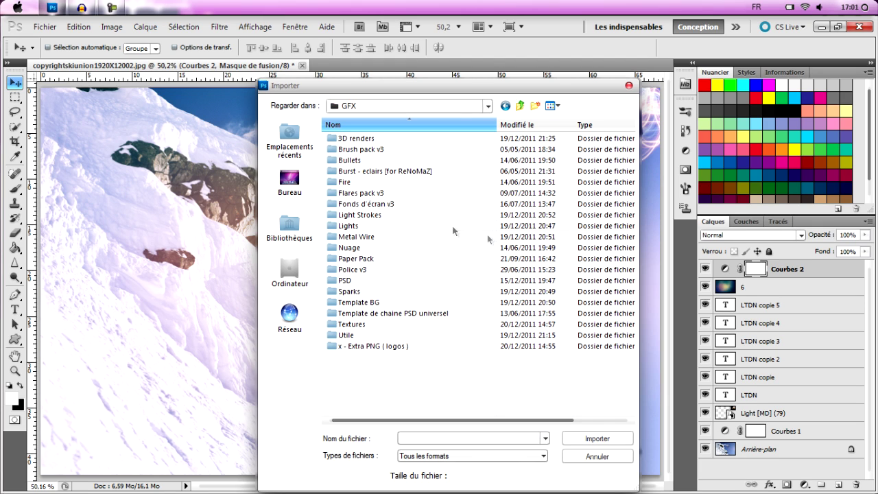
{"action": "double_click", "coordinate": [358, 193]}
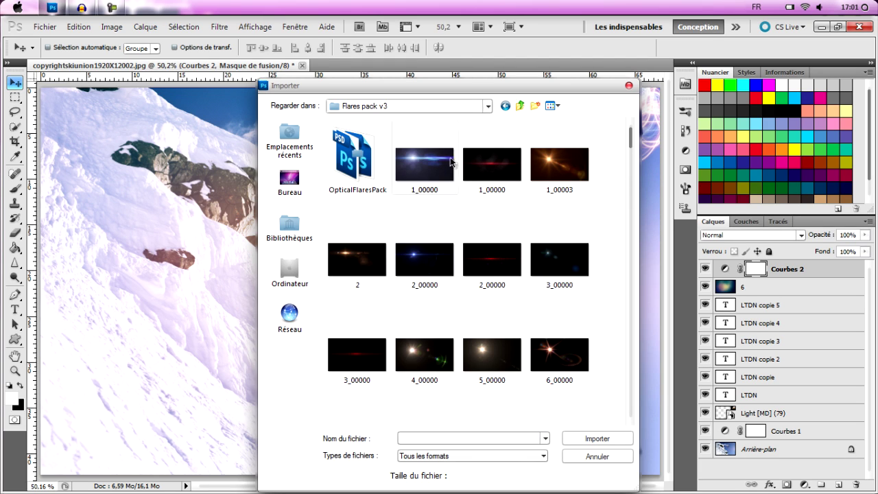
{"action": "double_click", "coordinate": [490, 163]}
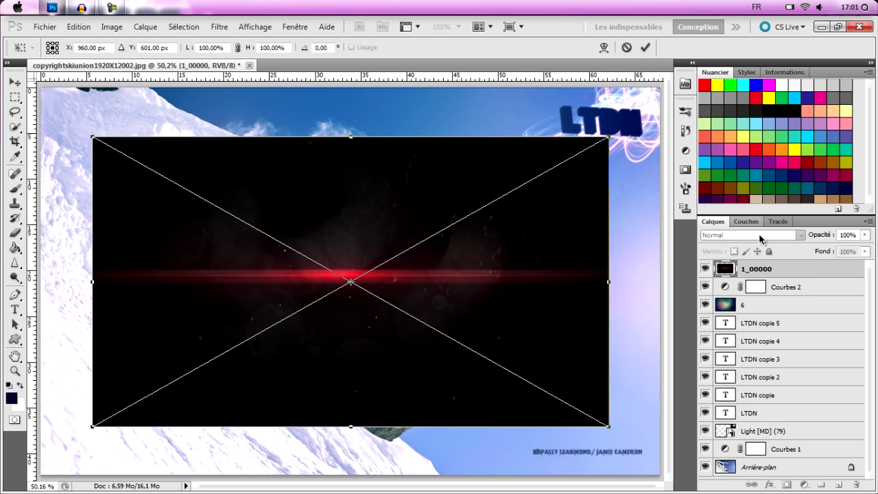
Step: Set the flare layer's blend mode to Superposition and position it over the LTDN text in the photo's upper-right corner
{"action": "left_click", "coordinate": [751, 235]}
{"action": "left_click", "coordinate": [754, 99]}
{"action": "left_click_drag", "start_coordinate": [441, 264], "coordinate": [533, 193]}
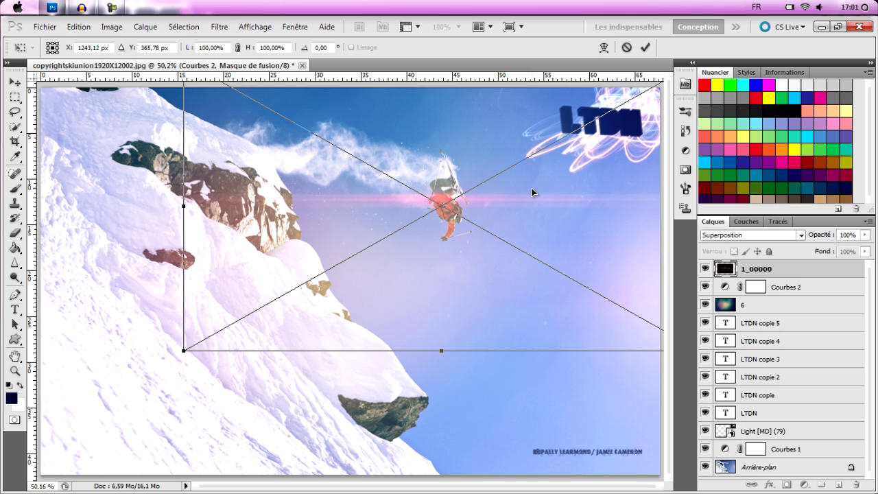
{"action": "left_click_drag", "start_coordinate": [468, 326], "coordinate": [698, 97]}
{"action": "left_click", "coordinate": [645, 48]}
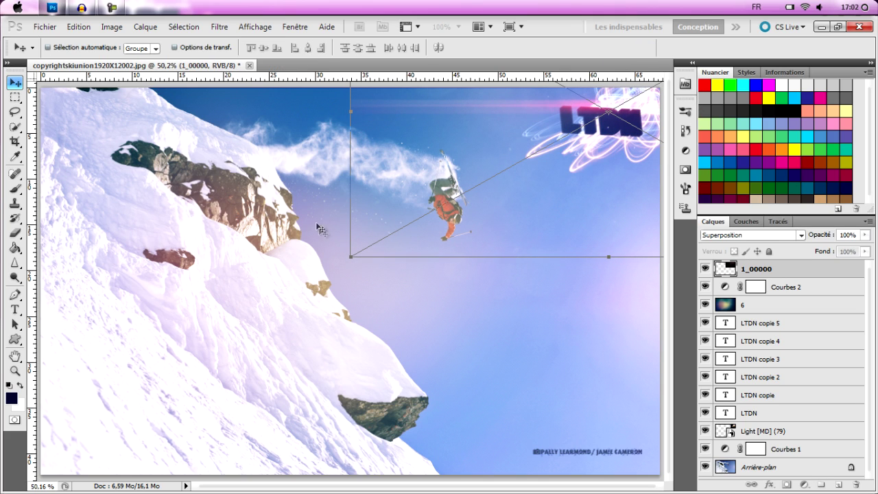
Step: Erase the hard left edge of the 1_00000 flare and move the flare down and left onto the skier
{"action": "left_click", "coordinate": [14, 233]}
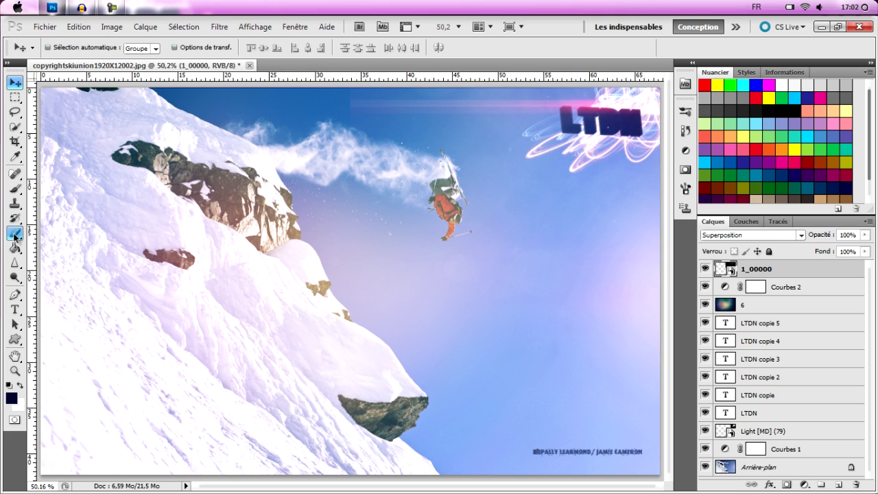
{"action": "left_click", "coordinate": [409, 208]}
{"action": "left_click", "coordinate": [473, 212]}
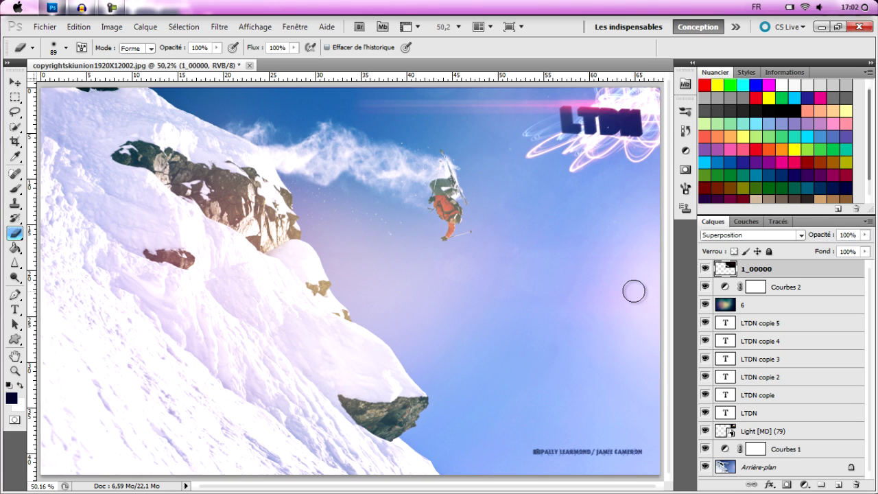
{"action": "left_click", "coordinate": [14, 82]}
{"action": "mouse_move", "coordinate": [439, 171]}
{"action": "left_mouse_down"}
{"action": "mouse_move", "coordinate": [364, 215]}
{"action": "mouse_move", "coordinate": [334, 218]}
{"action": "mouse_move", "coordinate": [321, 197]}
{"action": "mouse_move", "coordinate": [321, 207]}
{"action": "left_mouse_up"}
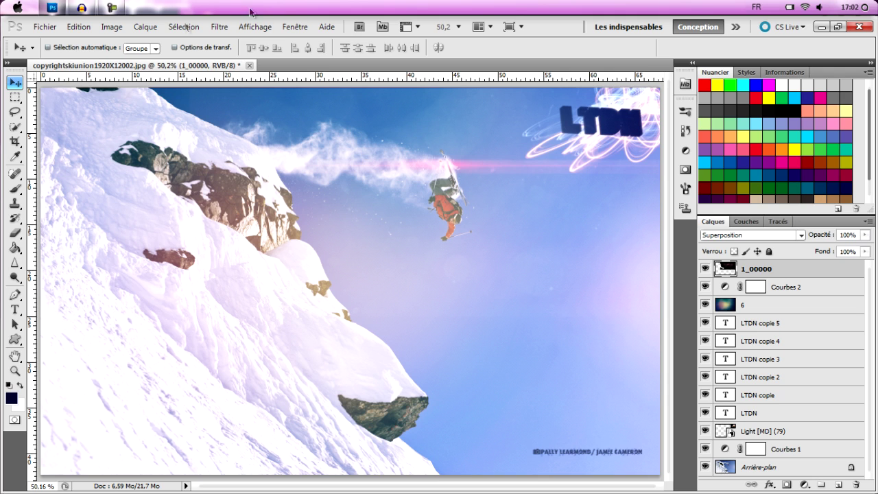
Step: Place the Grime image from the Textures folder inside GFX into the document
{"action": "left_click", "coordinate": [45, 26]}
{"action": "left_click", "coordinate": [69, 254]}
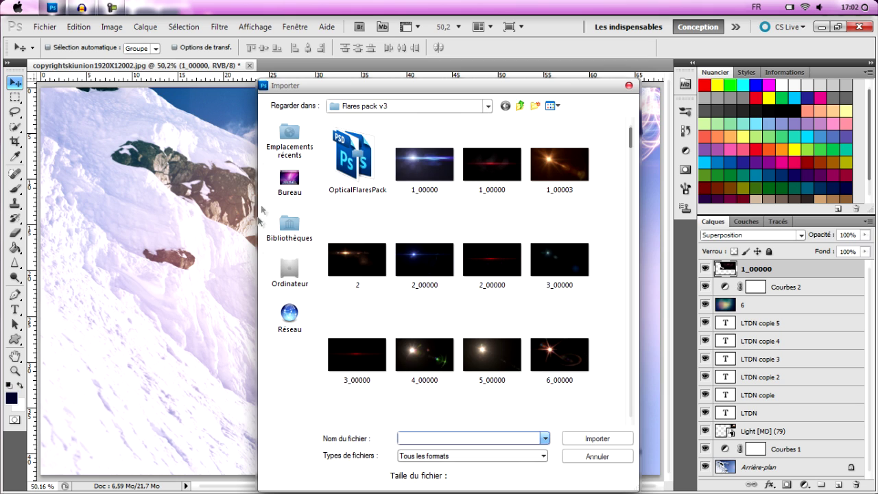
{"action": "left_click", "coordinate": [289, 184]}
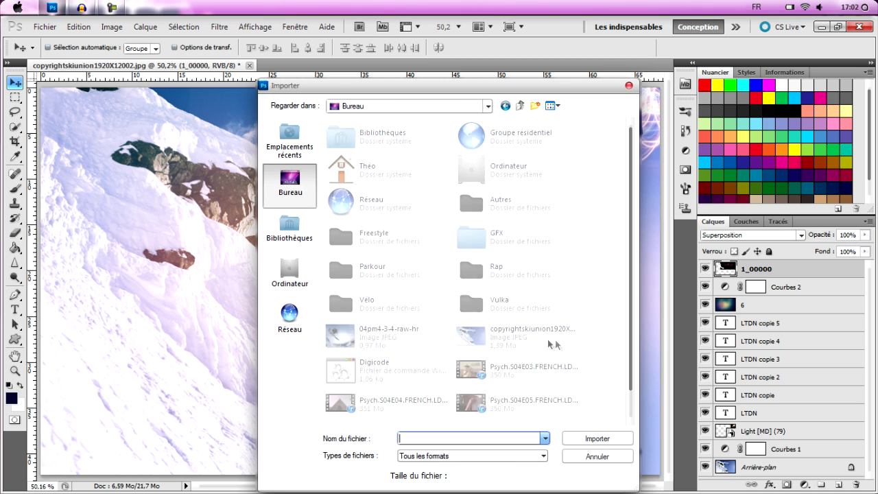
{"action": "double_click", "coordinate": [521, 238]}
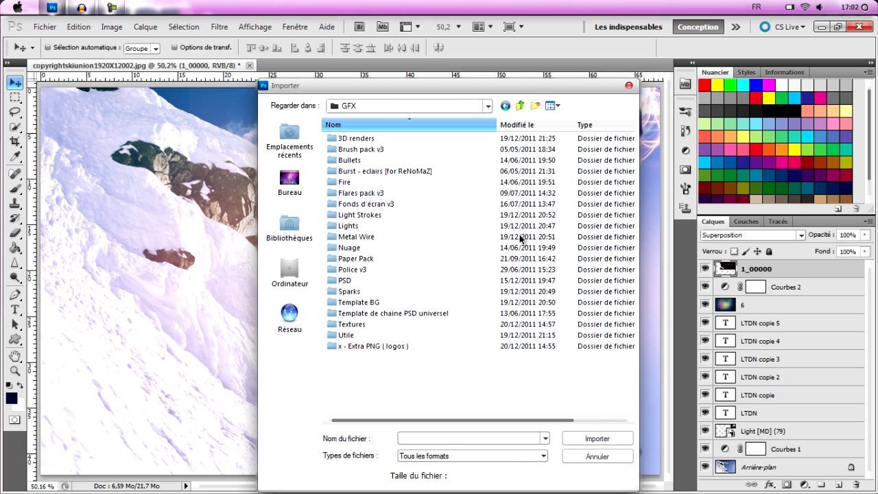
{"action": "double_click", "coordinate": [354, 324]}
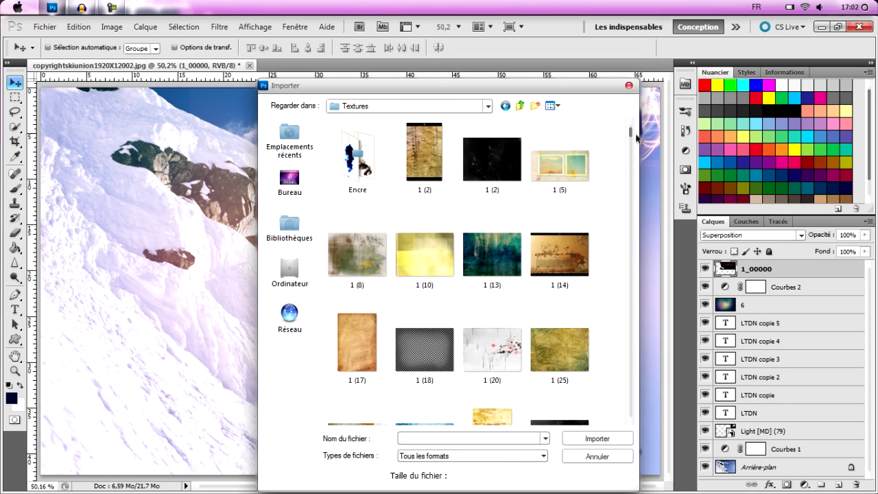
{"action": "left_click_drag", "start_coordinate": [631, 134], "coordinate": [638, 224]}
{"action": "left_click", "coordinate": [422, 240]}
{"action": "double_click", "coordinate": [420, 236]}
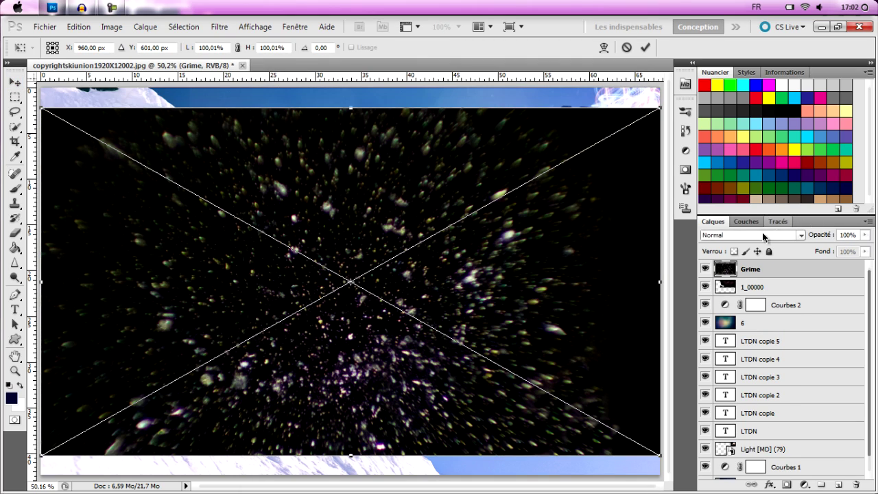
Step: Set the Grime layer's blend mode to Superposition and stretch its height to 111.13% to cover the whole canvas
{"action": "left_click", "coordinate": [801, 235]}
{"action": "left_click", "coordinate": [739, 104]}
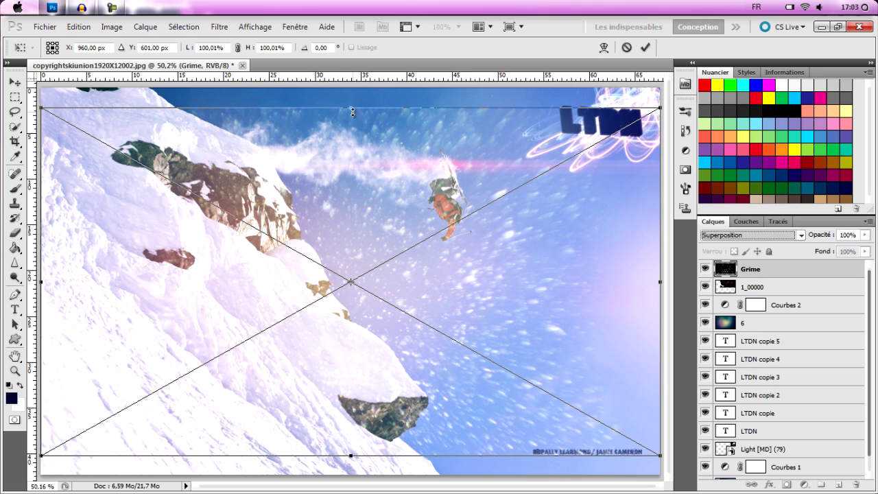
{"action": "left_click_drag", "start_coordinate": [351, 107], "coordinate": [351, 88]}
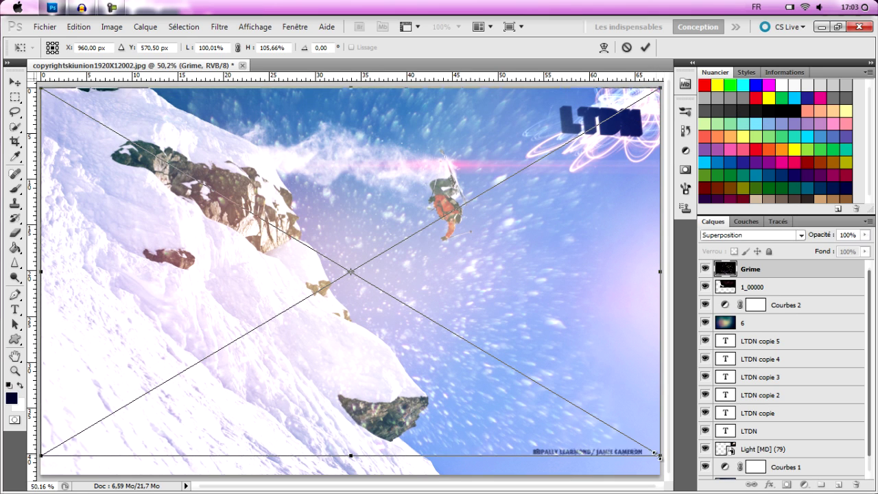
{"action": "left_click_drag", "start_coordinate": [351, 455], "coordinate": [350, 473]}
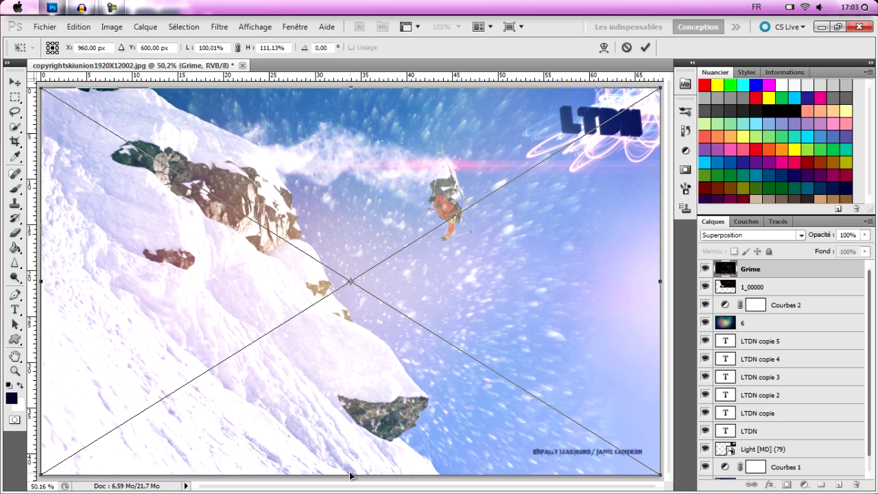
{"action": "left_click", "coordinate": [646, 48]}
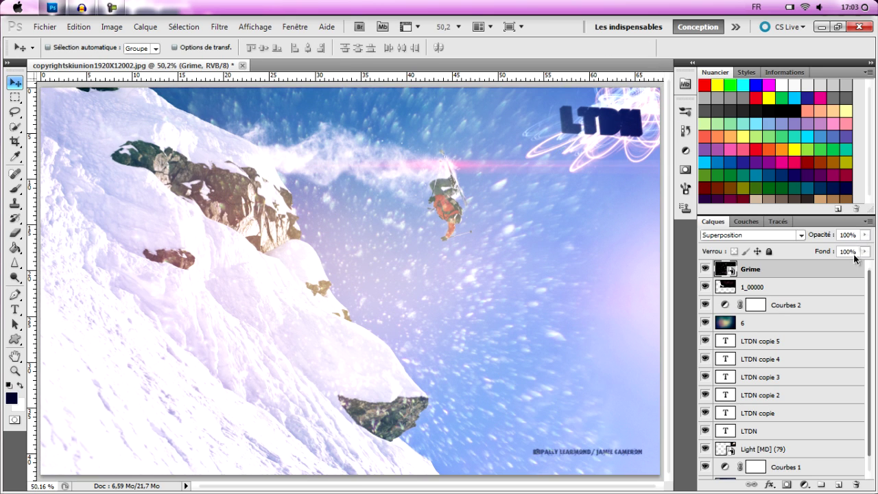
Step: Reduce the Grime layer's opacity to 46%
{"action": "left_click", "coordinate": [864, 235]}
{"action": "left_click_drag", "start_coordinate": [867, 247], "coordinate": [839, 245]}
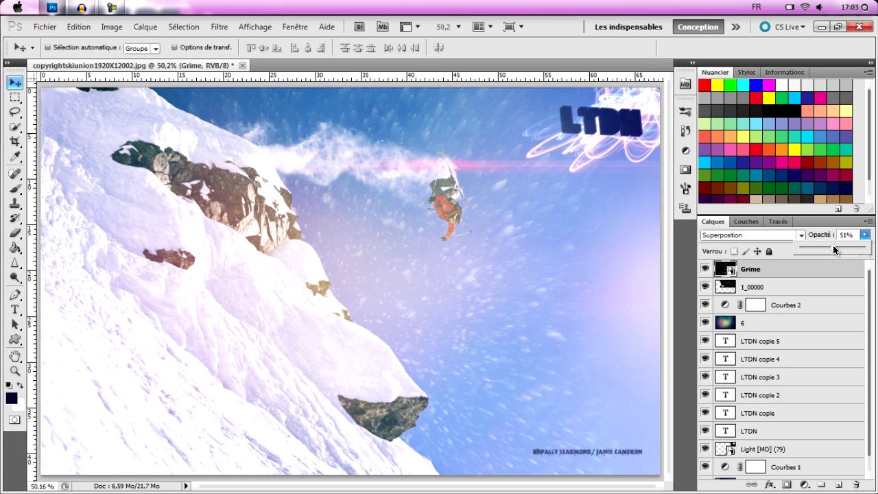
{"action": "left_click_drag", "start_coordinate": [833, 249], "coordinate": [831, 245]}
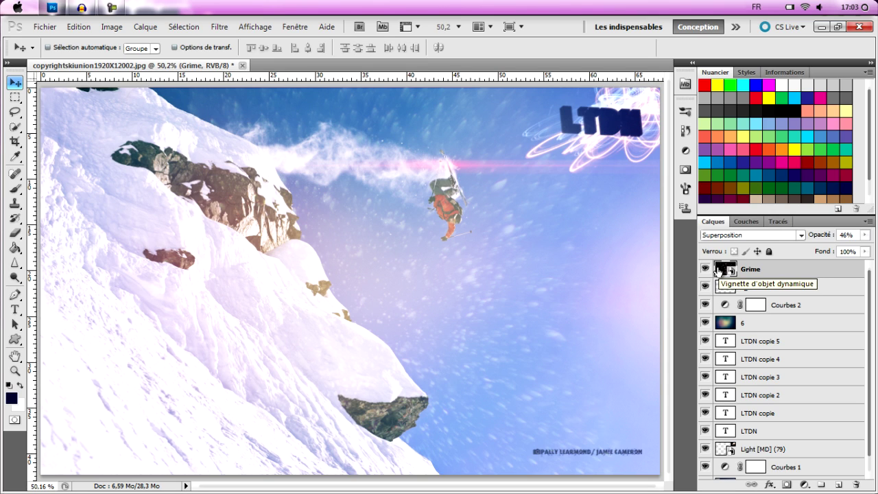
Step: Compare the edited wallpaper with the original photo by repeatedly hiding and restoring every layer except Arrière-plan
{"action": "scroll", "coordinate": [870, 316], "scroll_direction": "down", "scroll_amount": 2}
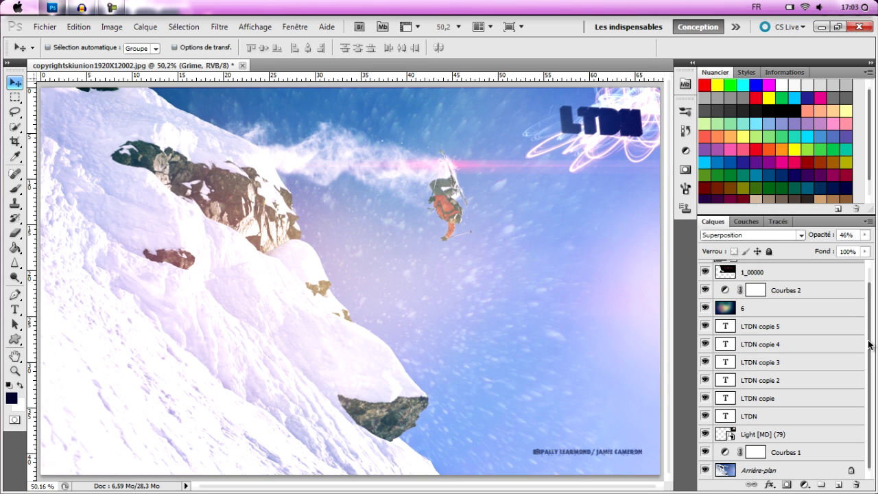
{"action": "left_click", "coordinate": [706, 471], "text": "alt"}
{"action": "left_click", "coordinate": [706, 471], "text": "alt"}
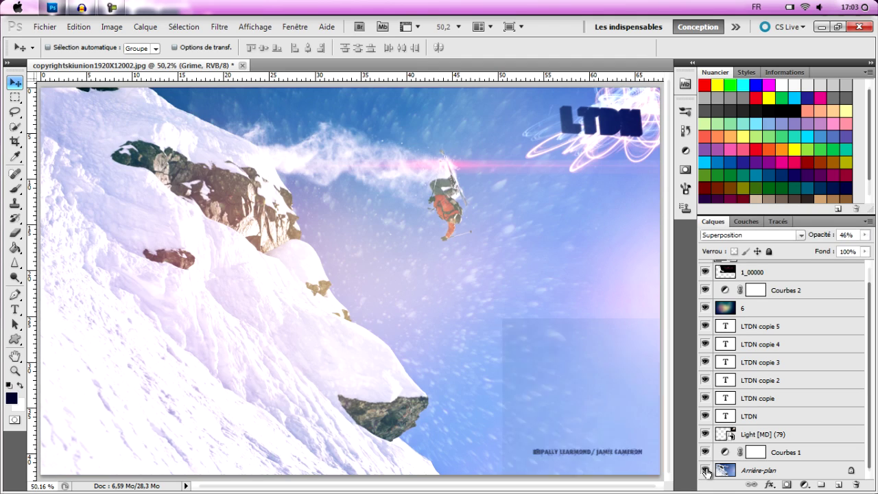
{"action": "left_click", "coordinate": [705, 470], "text": "alt"}
{"action": "left_click", "coordinate": [705, 471], "text": "alt"}
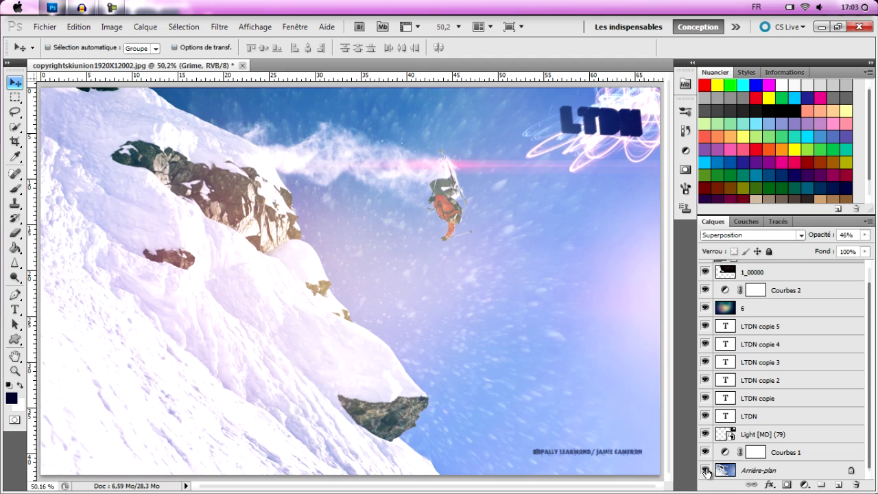
{"action": "left_click", "coordinate": [705, 471], "text": "alt"}
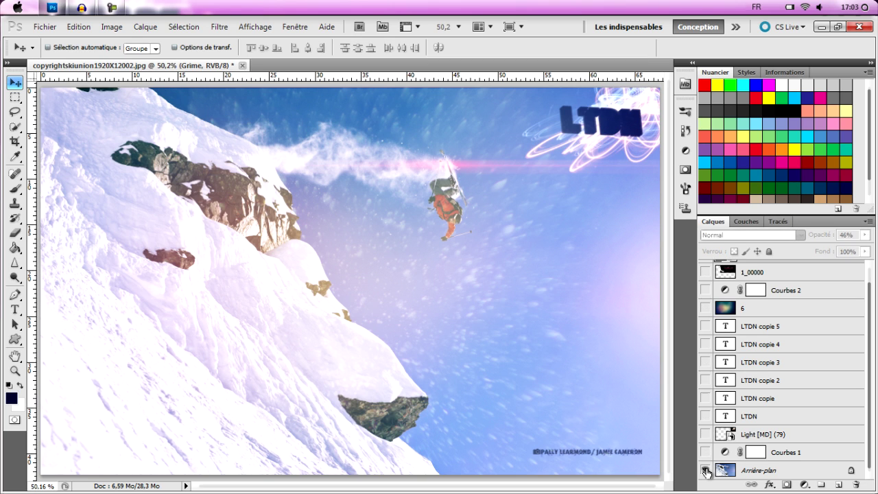
{"action": "left_click", "coordinate": [705, 471], "text": "alt"}
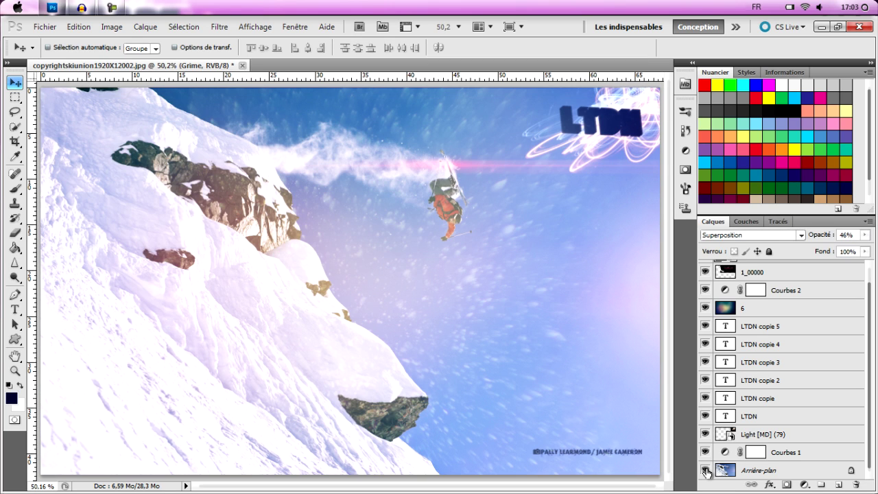
{"action": "left_click", "coordinate": [705, 471], "text": "alt"}
{"action": "left_click", "coordinate": [705, 471], "text": "alt"}
{"action": "scroll", "coordinate": [872, 371], "scroll_direction": "up", "scroll_amount": 1}
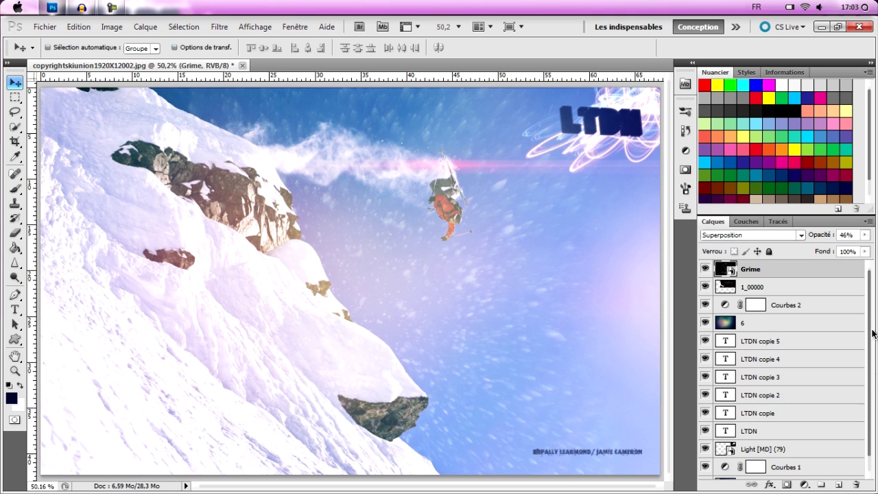
Step: Add a Teinte/Saturation adjustment above Grime with the hue at +54, and dismiss the Windows colour-scheme message
{"action": "left_click", "coordinate": [813, 484]}
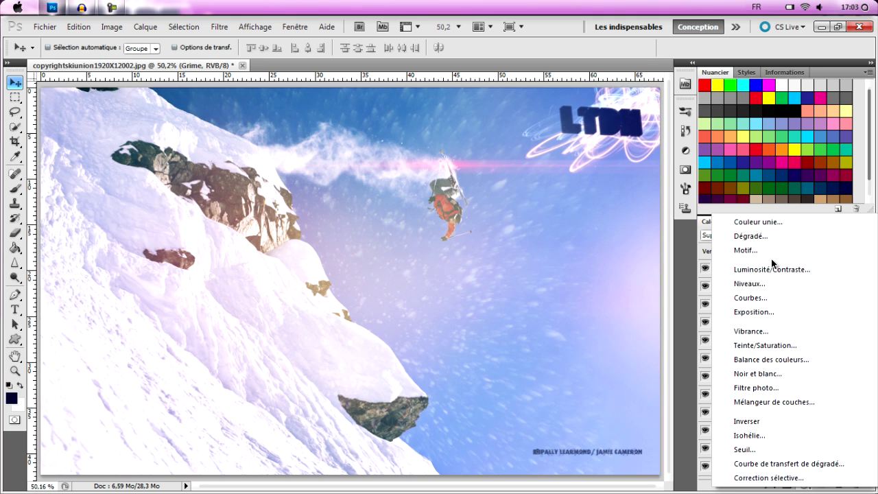
{"action": "left_click", "coordinate": [788, 347]}
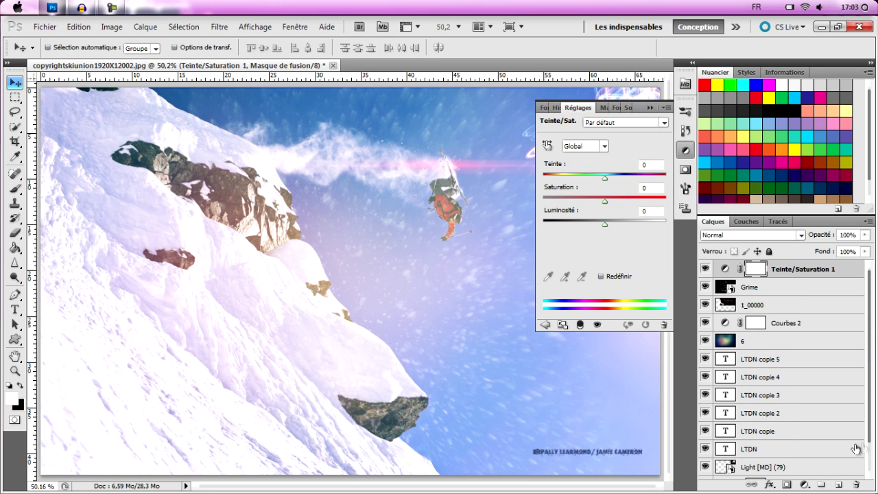
{"action": "left_click_drag", "start_coordinate": [607, 180], "coordinate": [635, 181]}
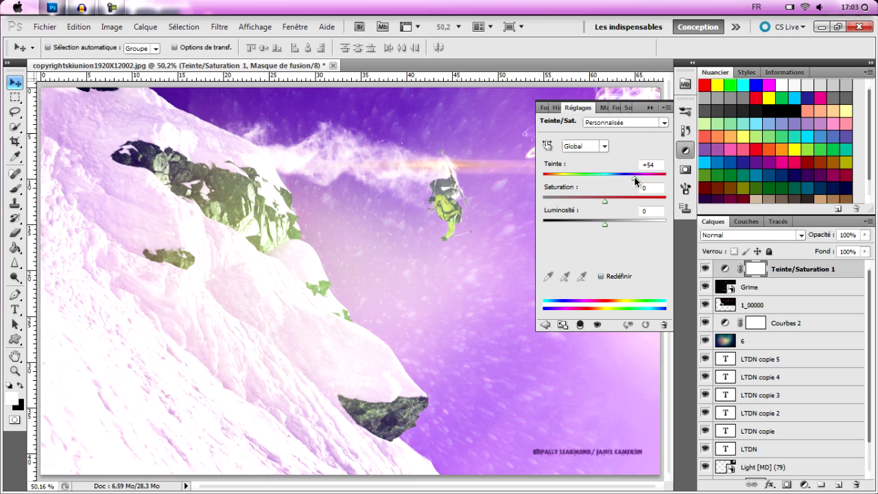
{"action": "left_click", "coordinate": [650, 107]}
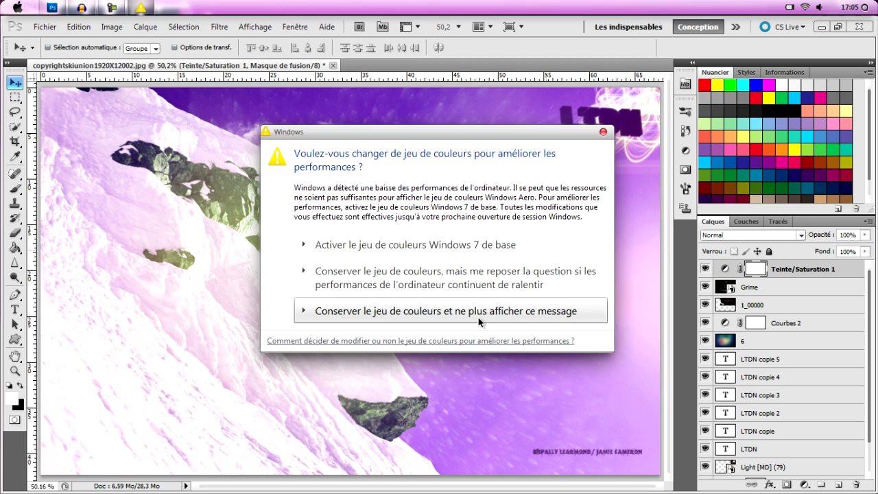
{"action": "left_click", "coordinate": [607, 132]}
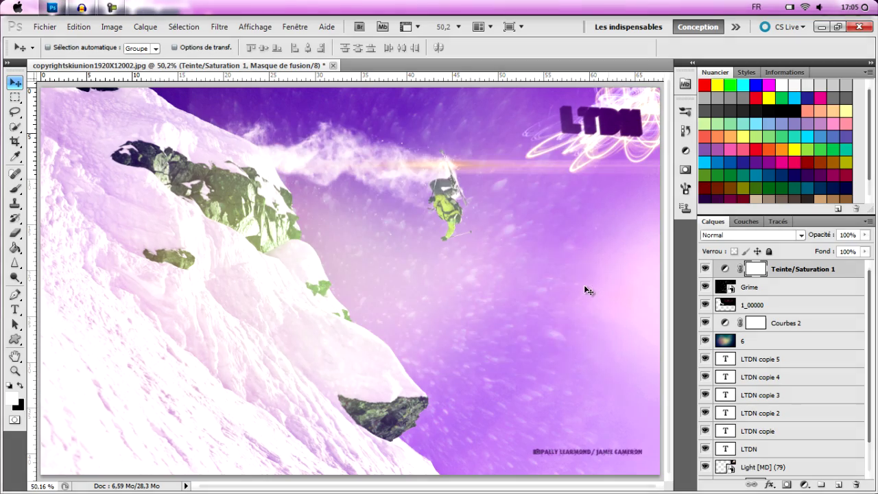